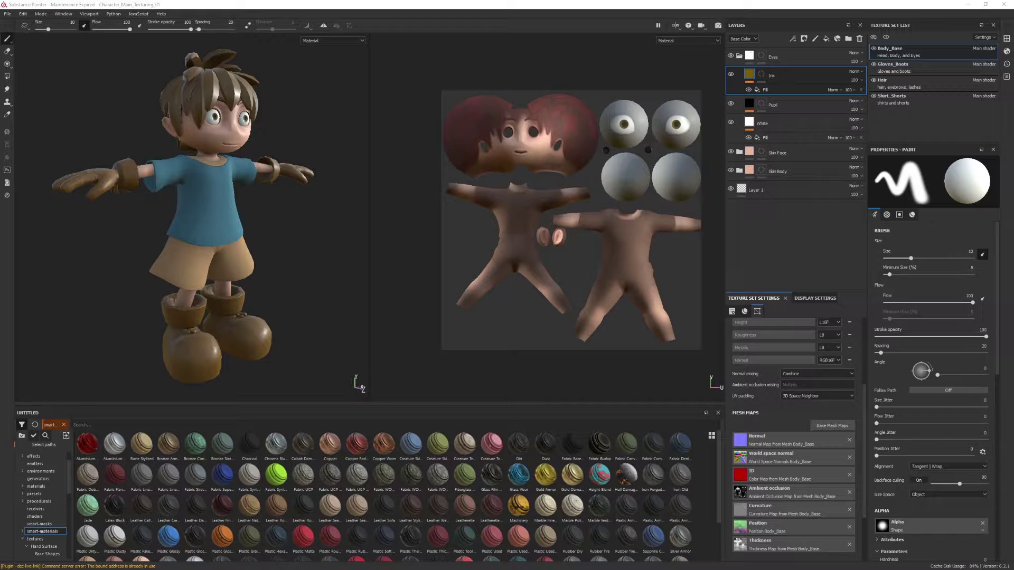
Review the layers and textures of the Gloves_Boots and Shirt_Shorts texture sets.
click(922, 71)
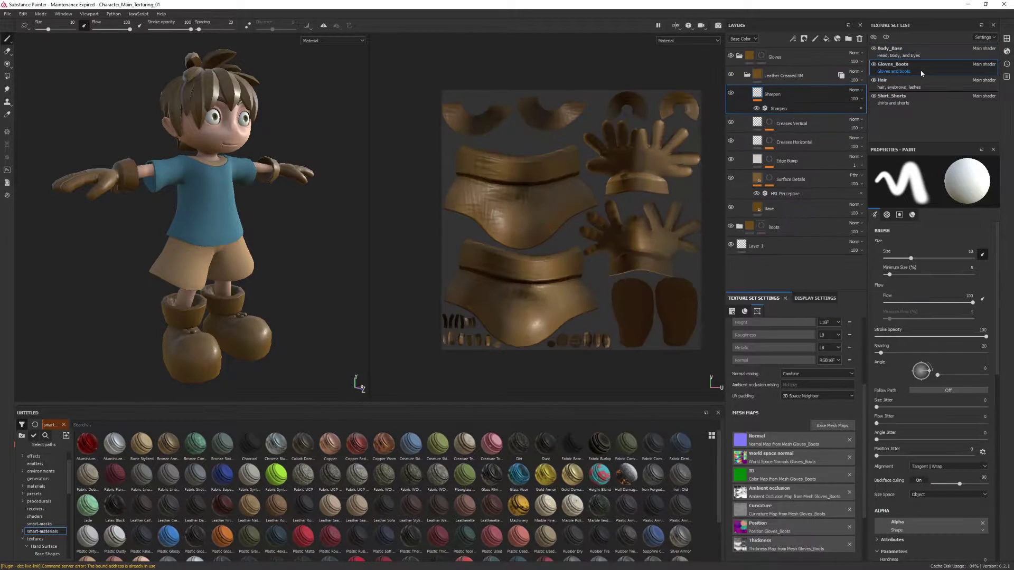
click(916, 97)
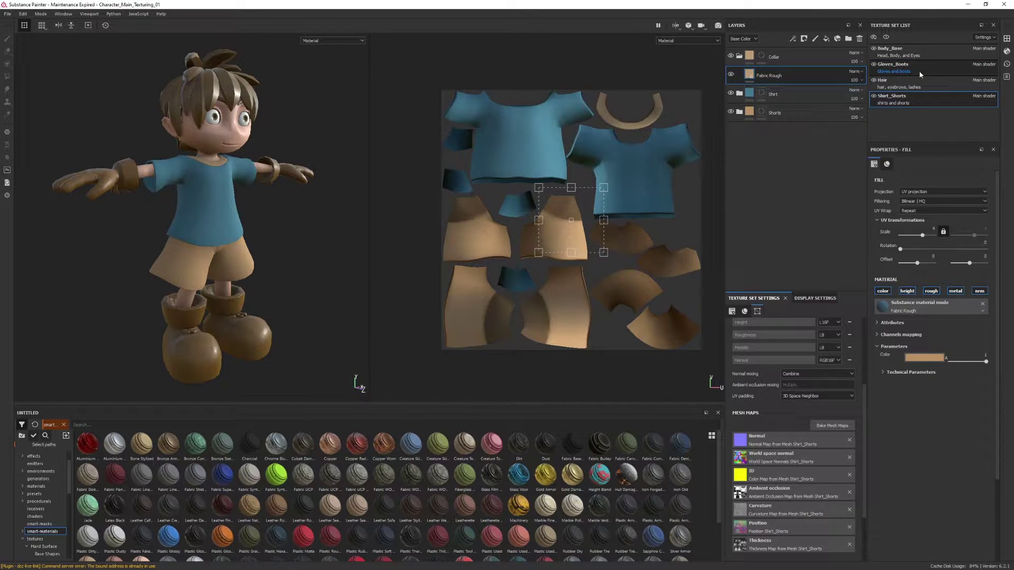
click(920, 72)
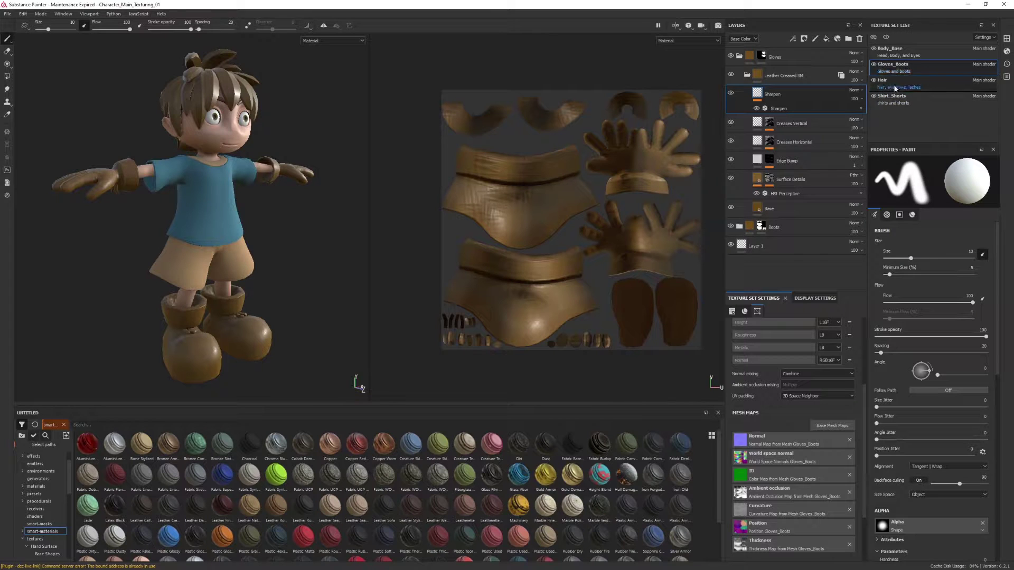
alt+drag(292, 220, 293, 219)
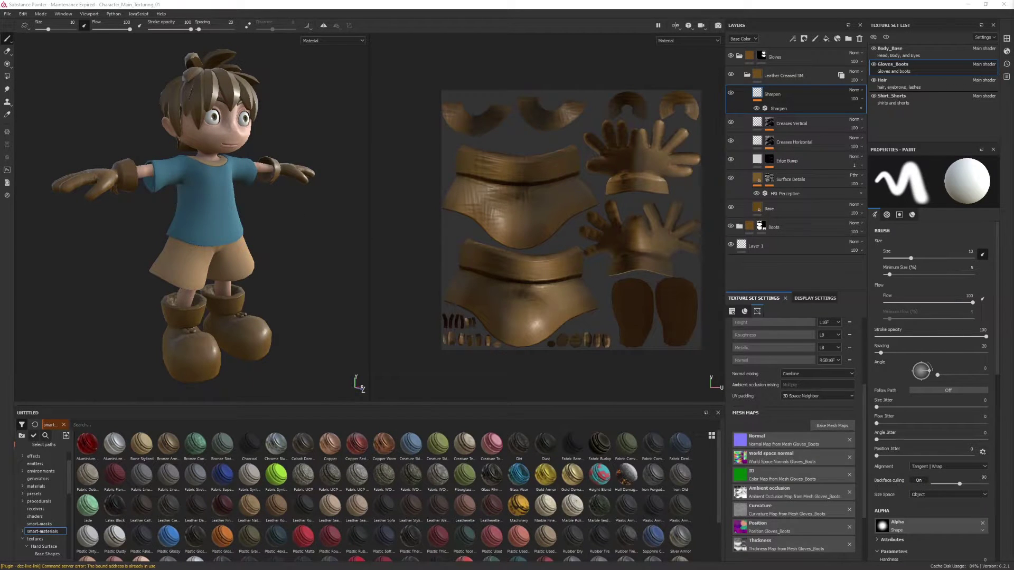
Switch to Maya and inspect the colour-coded low-poly character from the front.
key(alt+Tab)
mouse_move(531, 277)
alt+mouse_down()
mouse_move(536, 248)
mouse_move(519, 277)
mouse_move(527, 278)
mouse_move(506, 281)
mouse_move(526, 275)
alt+mouse_up()
click(528, 279)
alt+drag(586, 328, 574, 284)
alt+drag(633, 196, 571, 189)
scroll(576, 191, up, 1)
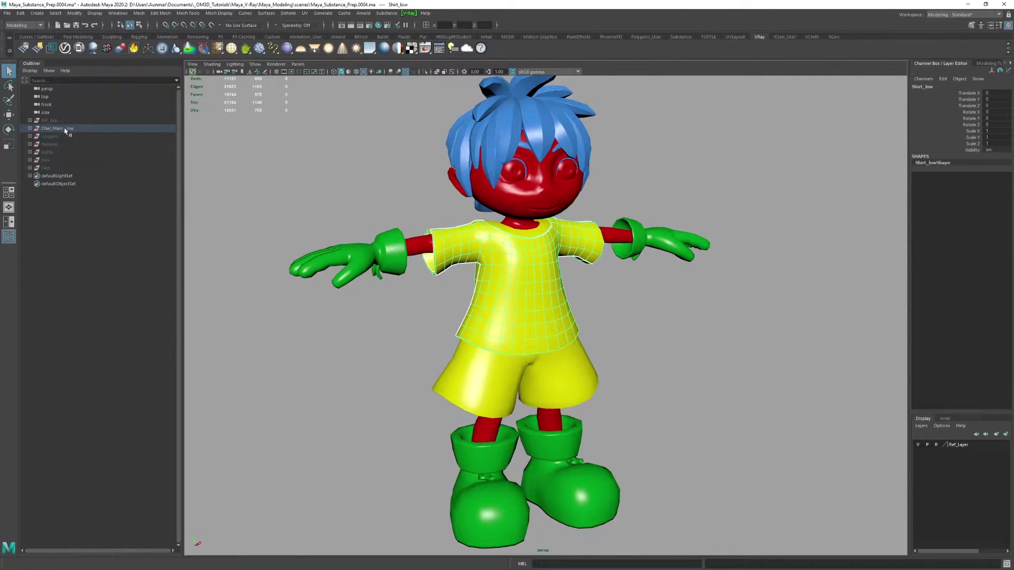
Inspect the hierarchy of the Char_Main_Low group and its Char_Body_low mesh, then collapse the group.
click(30, 129)
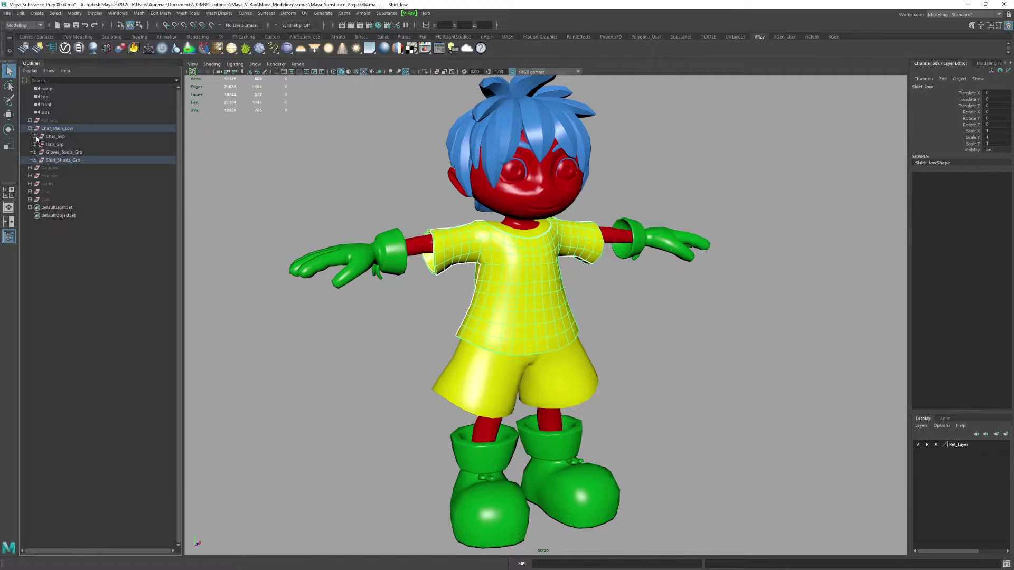
click(35, 136)
click(59, 146)
mouse_move(624, 250)
alt+mouse_down()
mouse_move(597, 245)
mouse_move(629, 253)
alt+mouse_up()
alt+right_drag(703, 308, 681, 293)
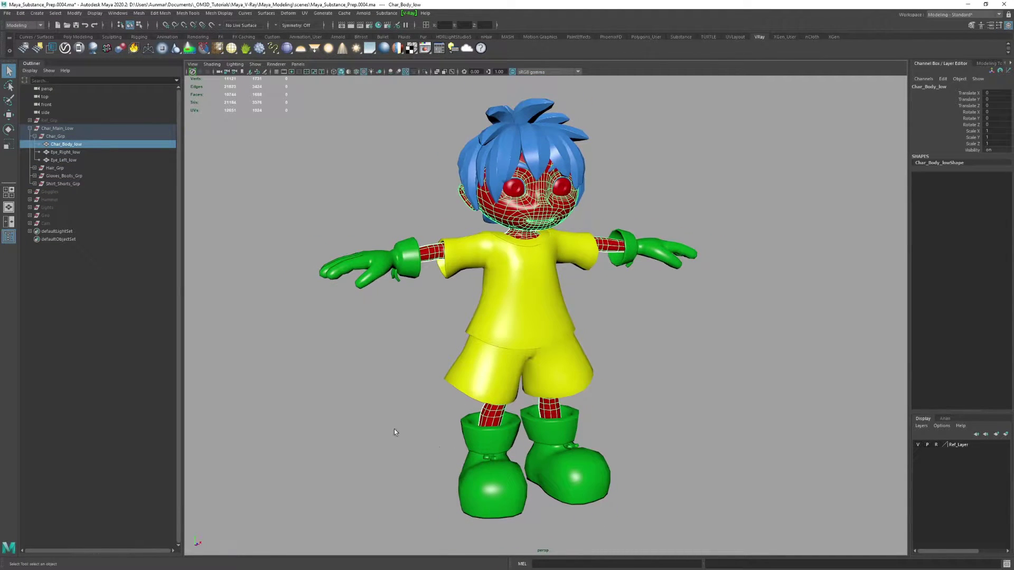
click(35, 136)
click(30, 129)
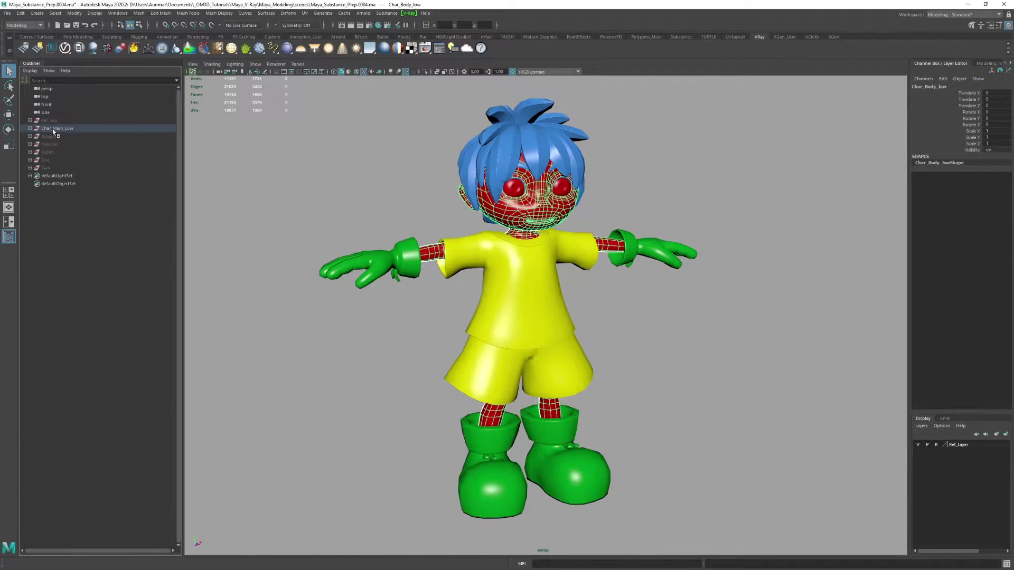
Duplicate the Char_Main_Low group, expand the copy in the Outliner and isolate it in the viewport.
click(53, 129)
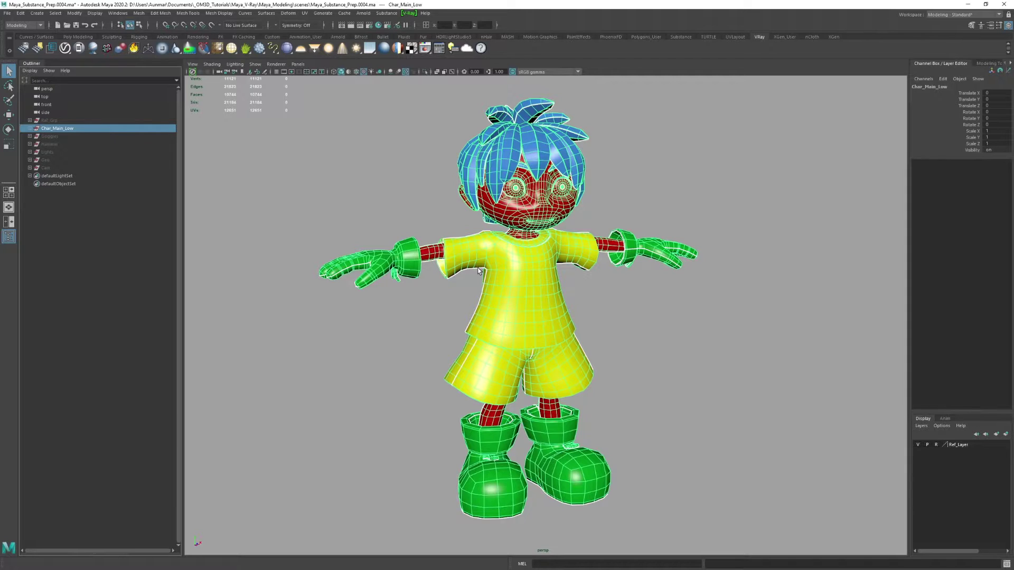
alt+drag(479, 271, 492, 271)
key(ctrl+d)
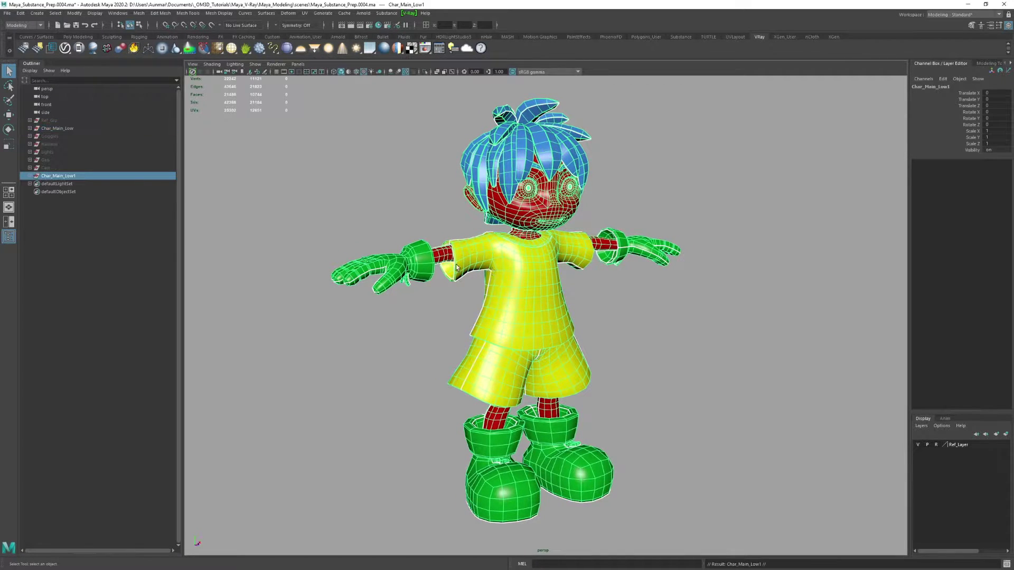
click(30, 176)
key(ctrl+1)
alt+right_drag(650, 283, 714, 331)
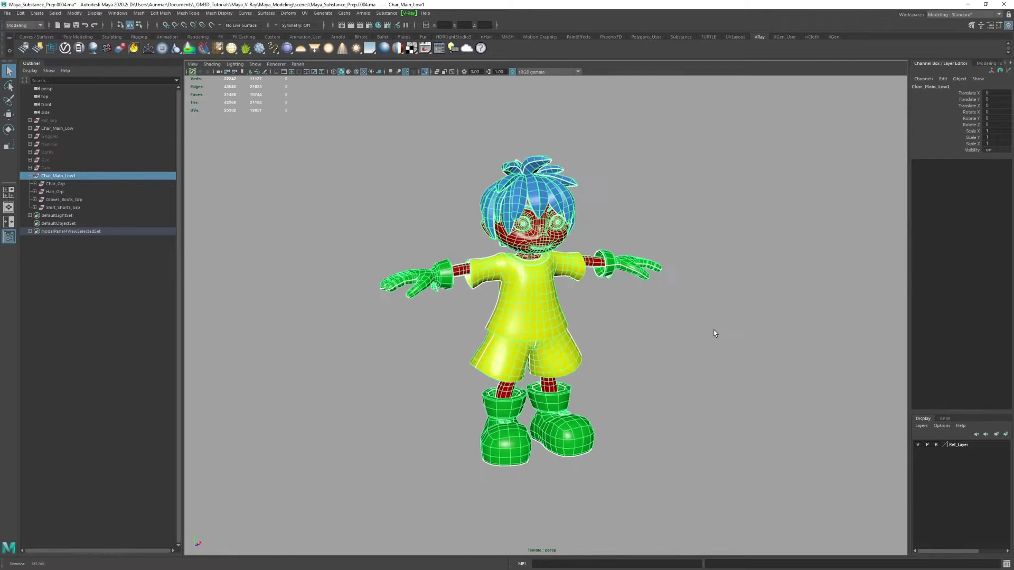
Apply Smooth to all meshes of the isolated duplicate character.
drag(745, 503, 329, 127)
shift+right_click(680, 172)
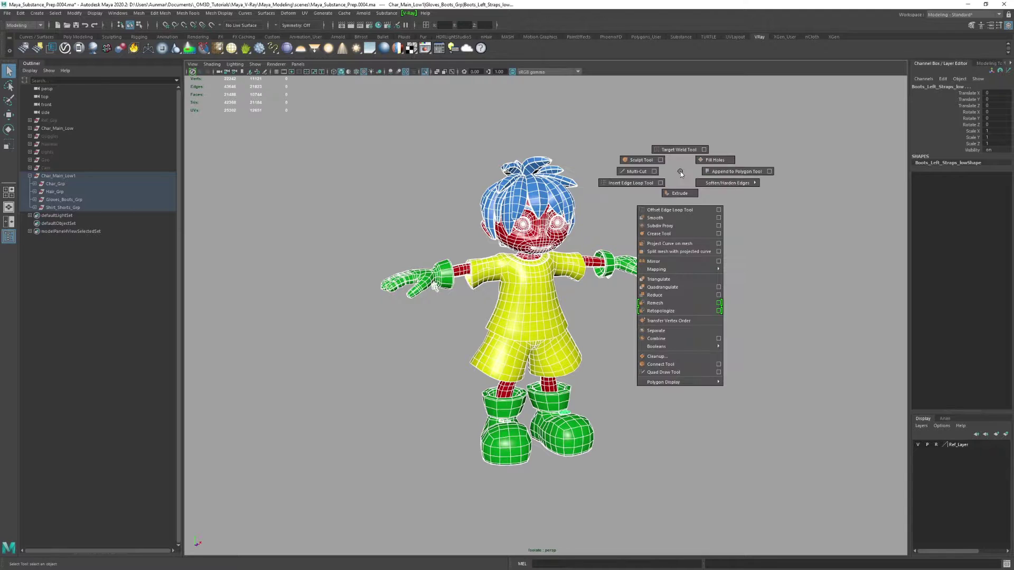
click(660, 217)
alt+drag(659, 217, 702, 308)
click(682, 300)
alt+right_drag(703, 309, 703, 347)
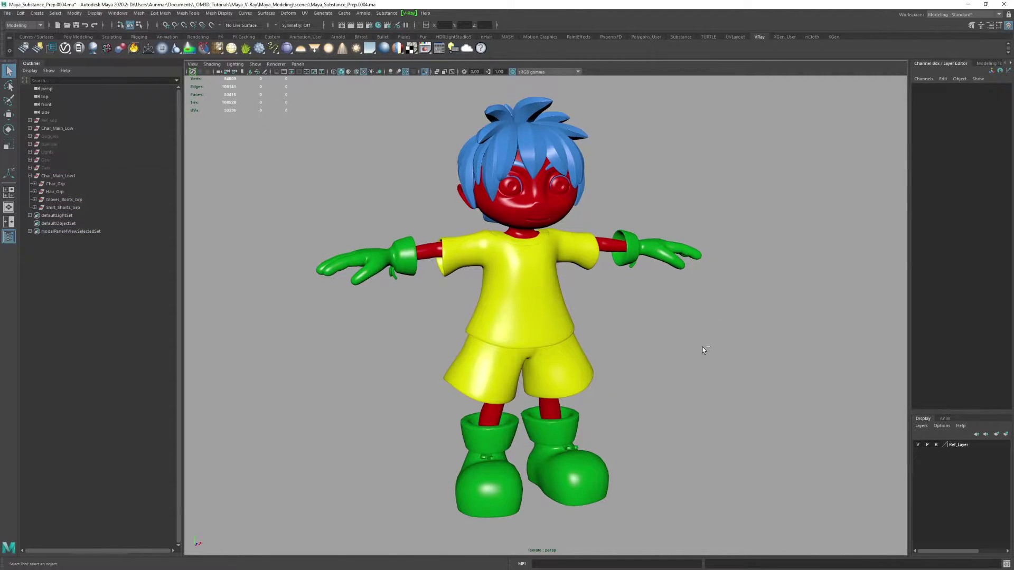
Set the smoothing divisions of all the duplicate's meshes to 2.
scroll(776, 402, down, 3)
drag(765, 478, 117, 5)
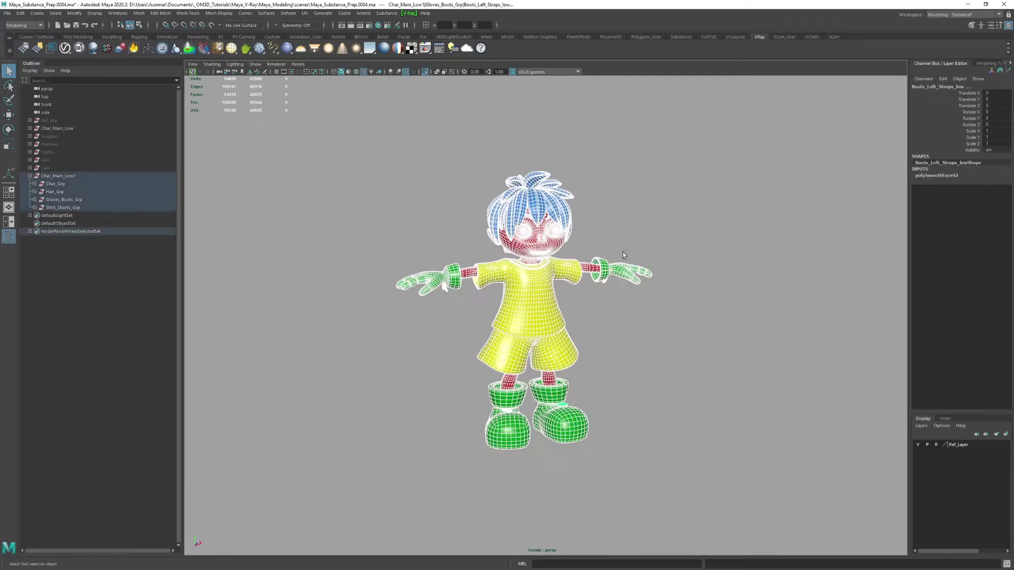
click(938, 175)
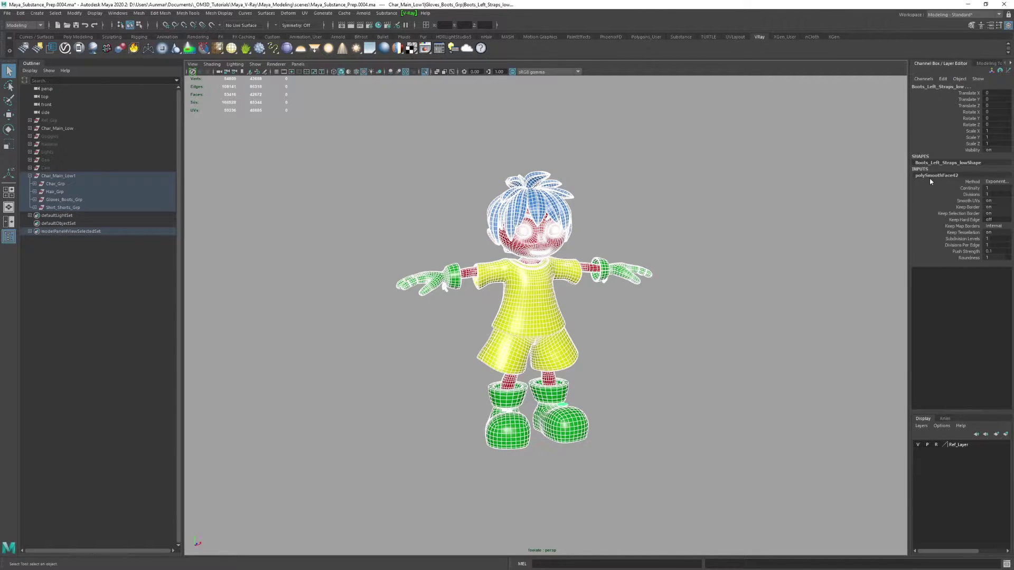
double_click(989, 195)
key(Return)
alt+right_drag(492, 275, 609, 359)
alt+drag(608, 359, 570, 290)
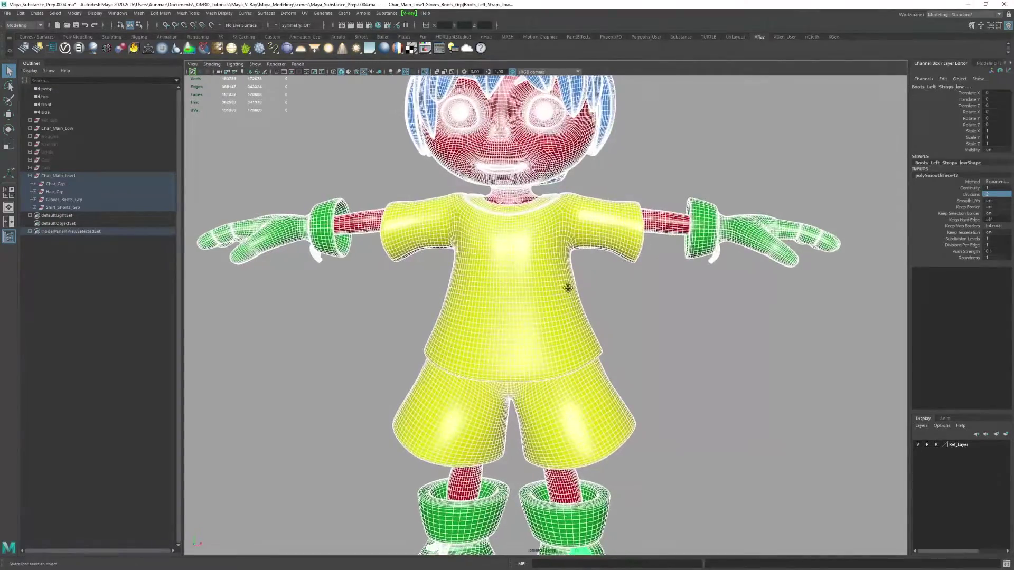
Clear the mesh selection and exit isolated view to show the whole scene.
alt+middle_drag(570, 289, 573, 320)
alt+drag(587, 259, 660, 235)
click(660, 196)
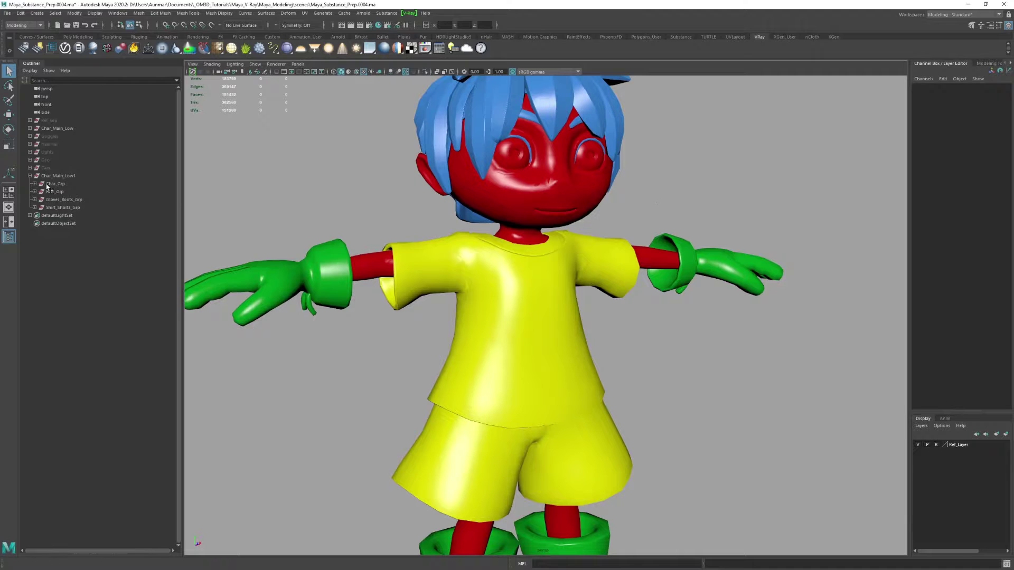
Move the original Char_Main_Low group about 111 units along X, beside the smoothed duplicate.
click(53, 128)
key(w)
key(f)
scroll(583, 343, down, 2)
drag(564, 453, 773, 449)
click(767, 386)
key(a)
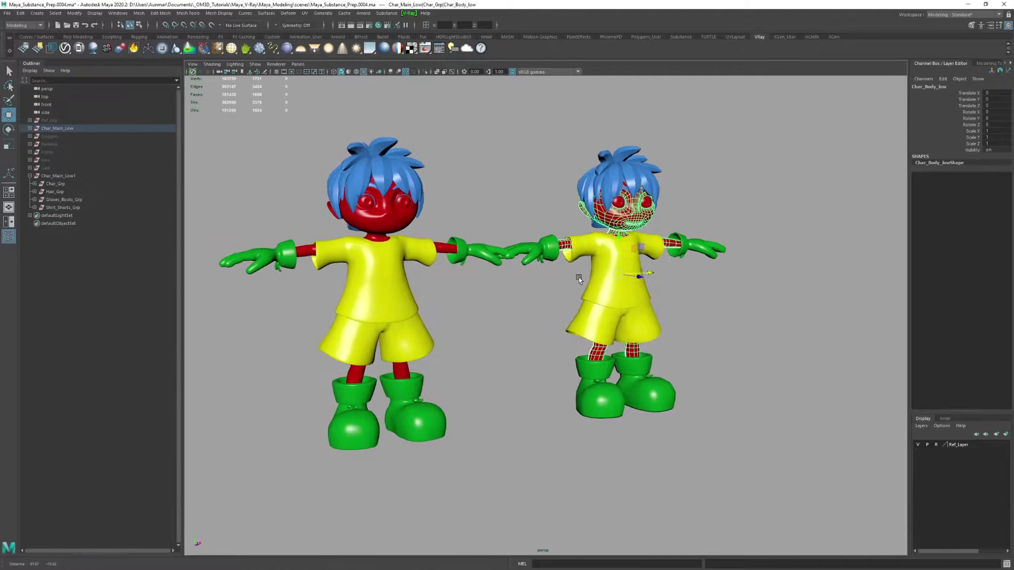
click(539, 182)
Compare the mesh density of the smoothed Char_Main_Low1 group with the original Char_Main_Low group.
click(59, 176)
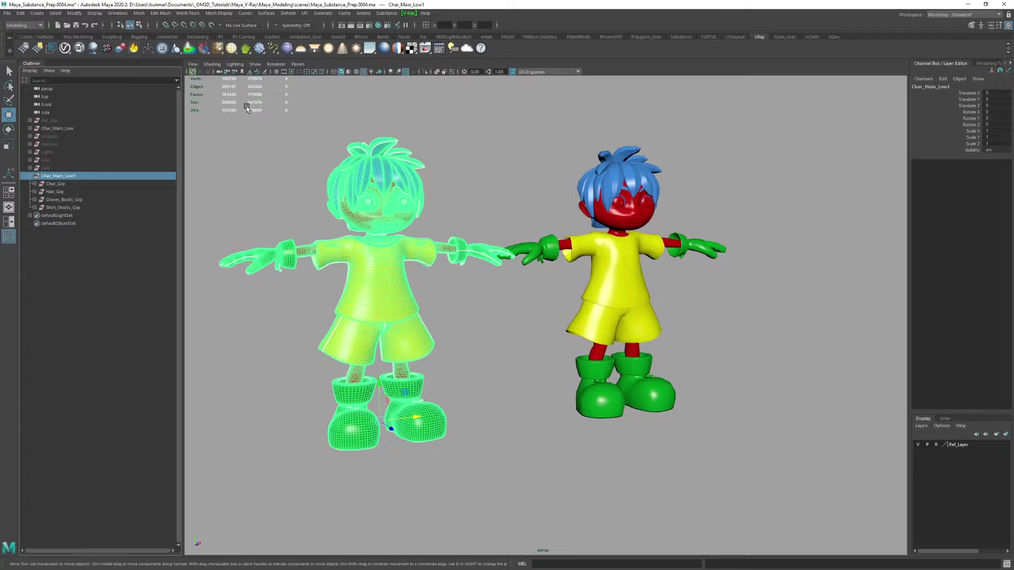
alt+drag(404, 256, 429, 257)
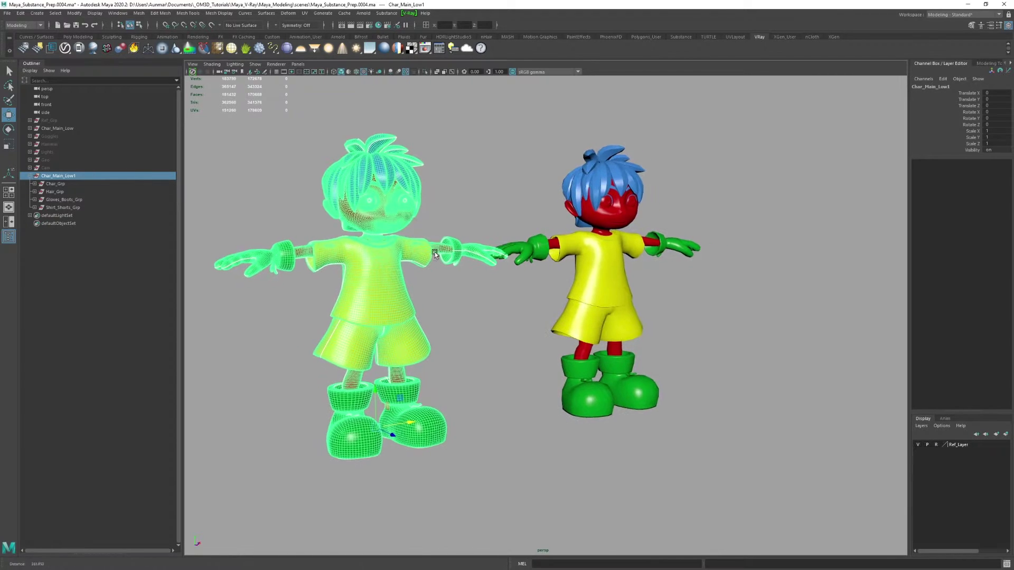
alt+right_drag(423, 256, 436, 258)
alt+middle_drag(435, 257, 455, 259)
alt+drag(455, 259, 434, 195)
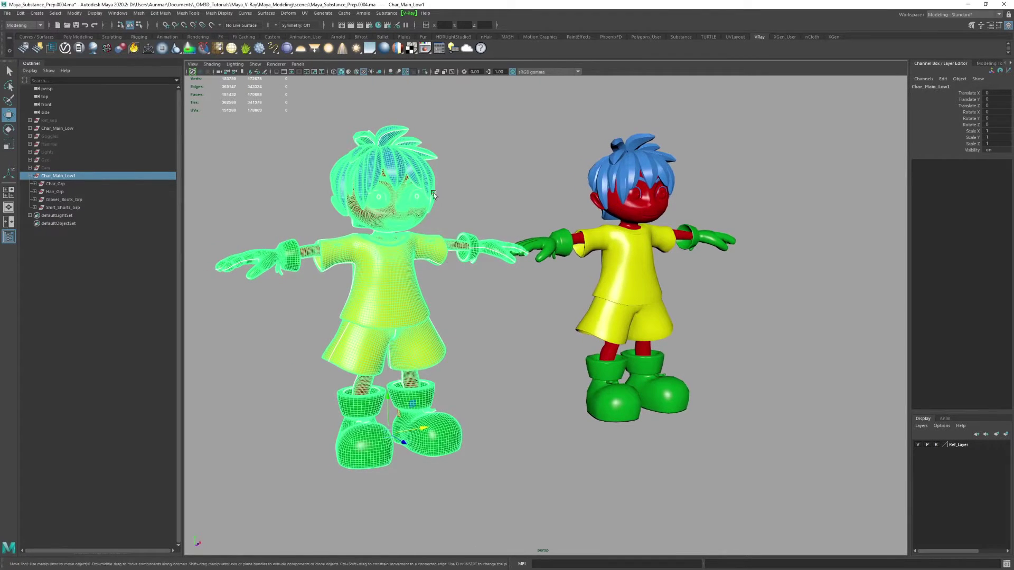
key(q)
click(376, 240)
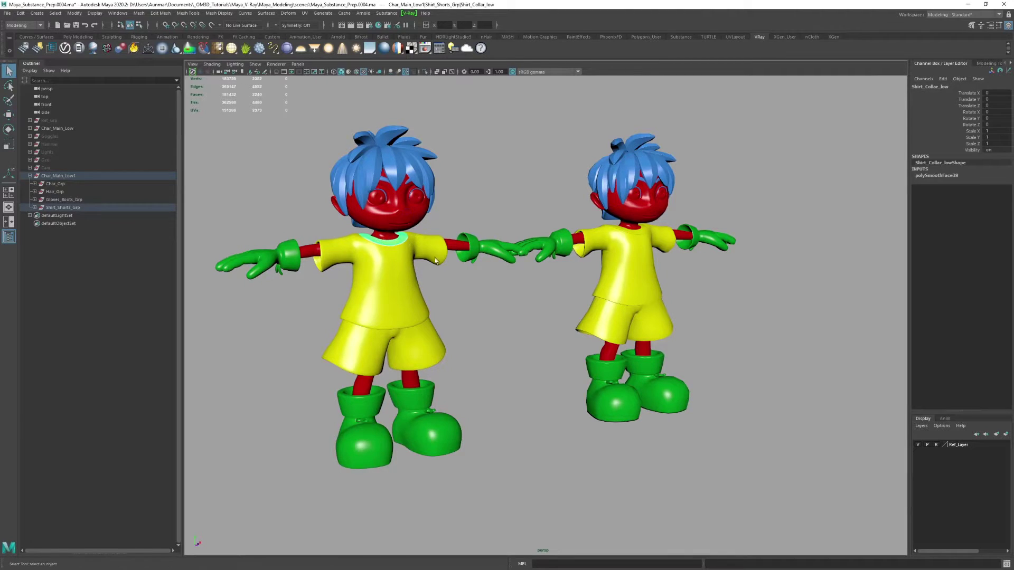
click(74, 176)
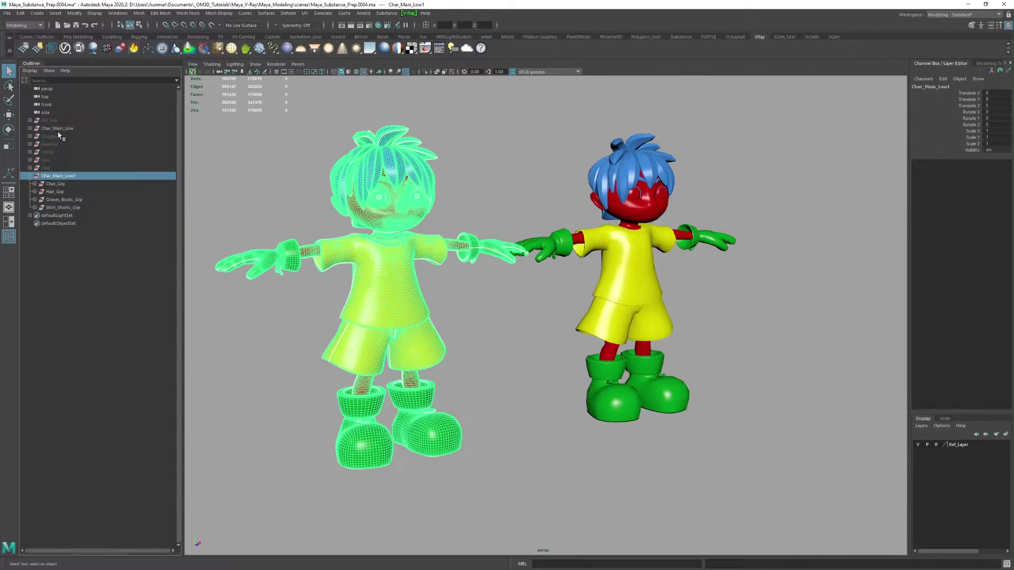
click(58, 129)
alt+drag(546, 242, 542, 240)
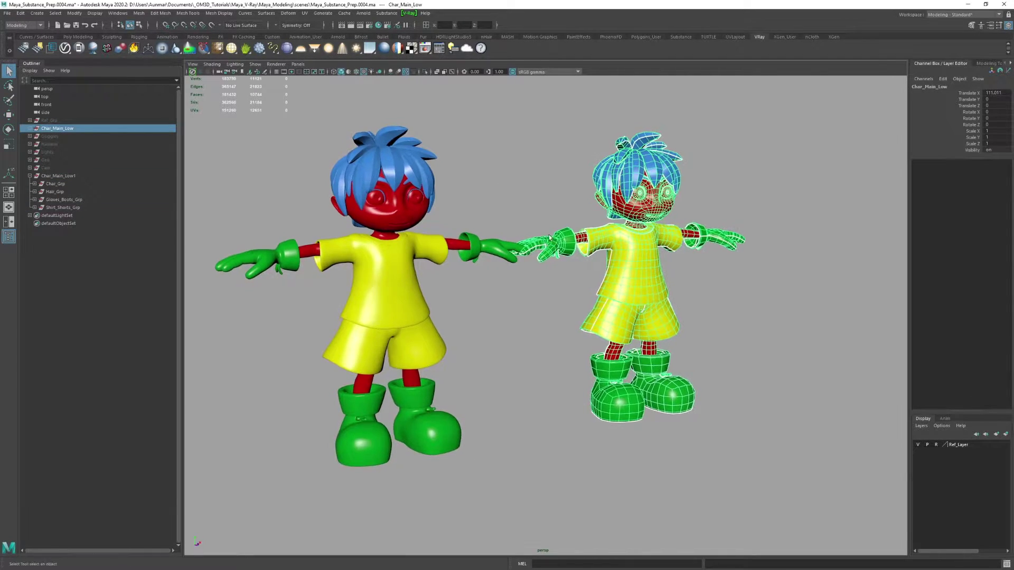
Examine the low-poly wireframe of the original character's head and hair up close.
alt+drag(706, 208, 608, 296)
scroll(599, 321, up, 5)
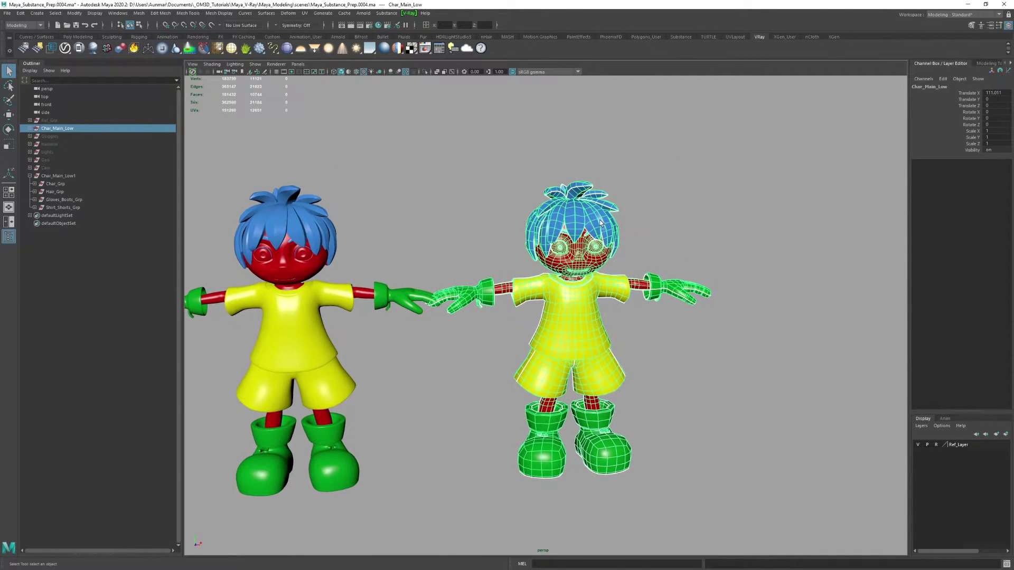
alt+middle_drag(599, 320, 696, 365)
alt+middle_drag(699, 256, 569, 301)
scroll(568, 301, up, 8)
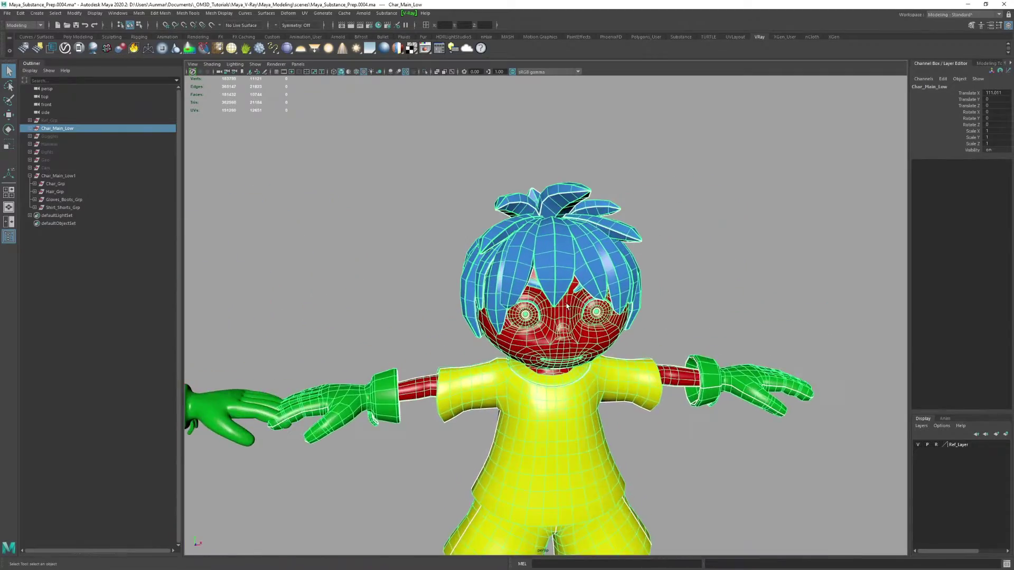
alt+drag(568, 301, 595, 287)
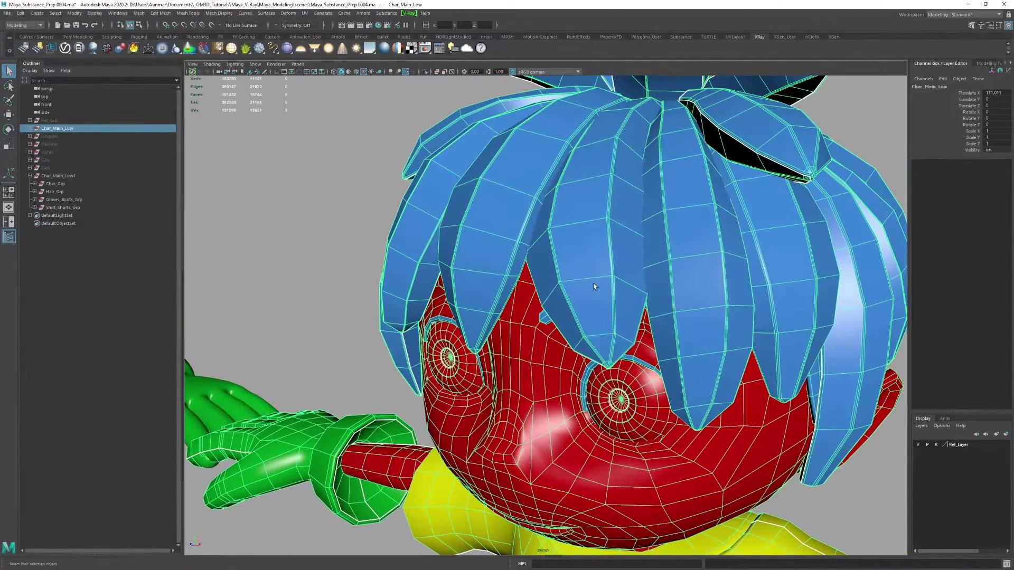
scroll(519, 213, down, 3)
alt+drag(497, 256, 569, 263)
scroll(568, 265, down, 7)
alt+middle_drag(524, 395, 535, 310)
scroll(535, 307, down, 6)
Undo the sideways move of the Char_Main_Low group.
click(599, 308)
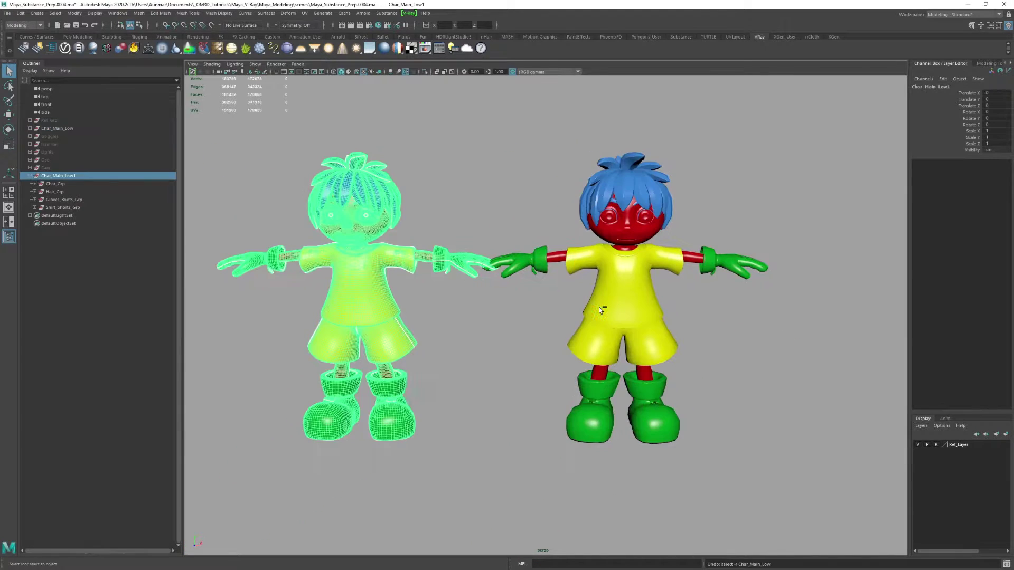
key(ctrl+z)
key(ctrl+z)
key(ctrl+z)
key(ctrl+z)
alt+middle_drag(560, 367, 680, 365)
alt+drag(521, 347, 549, 342)
scroll(528, 329, up, 3)
scroll(549, 272, up, 3)
alt+middle_drag(470, 313, 521, 320)
Select the Char_Main_Low1 group and examine how it overlaps the low-poly gloves, sleeves and shirt.
click(58, 176)
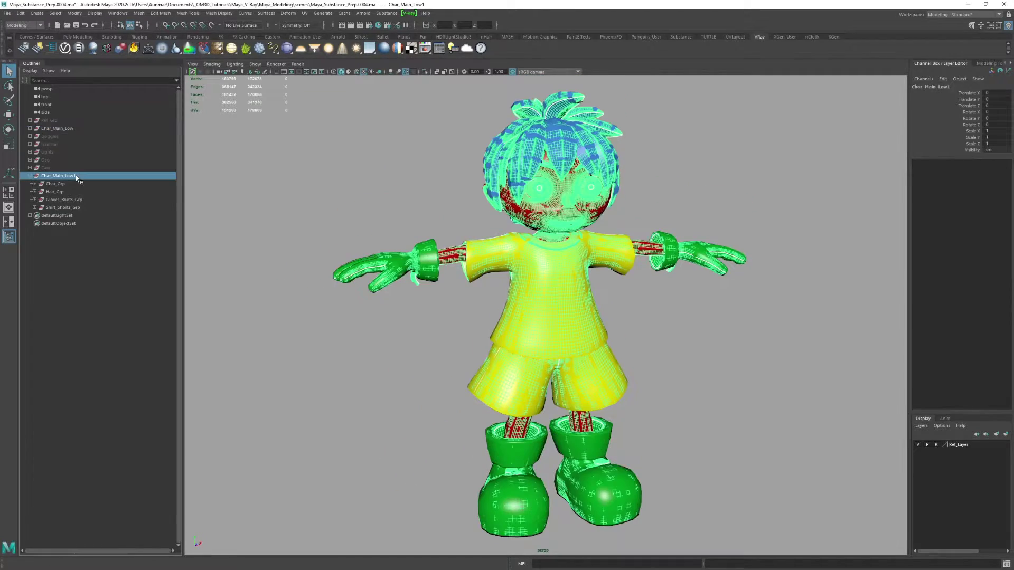
mouse_move(581, 288)
alt+mouse_down()
mouse_move(475, 288)
mouse_move(568, 289)
alt+mouse_up()
alt+middle_drag(576, 288, 462, 285)
alt+right_drag(465, 285, 588, 281)
alt+drag(585, 278, 529, 277)
alt+right_drag(531, 279, 653, 288)
alt+middle_drag(652, 288, 589, 295)
alt+drag(587, 298, 532, 257)
alt+right_drag(532, 255, 565, 259)
alt+drag(554, 251, 478, 267)
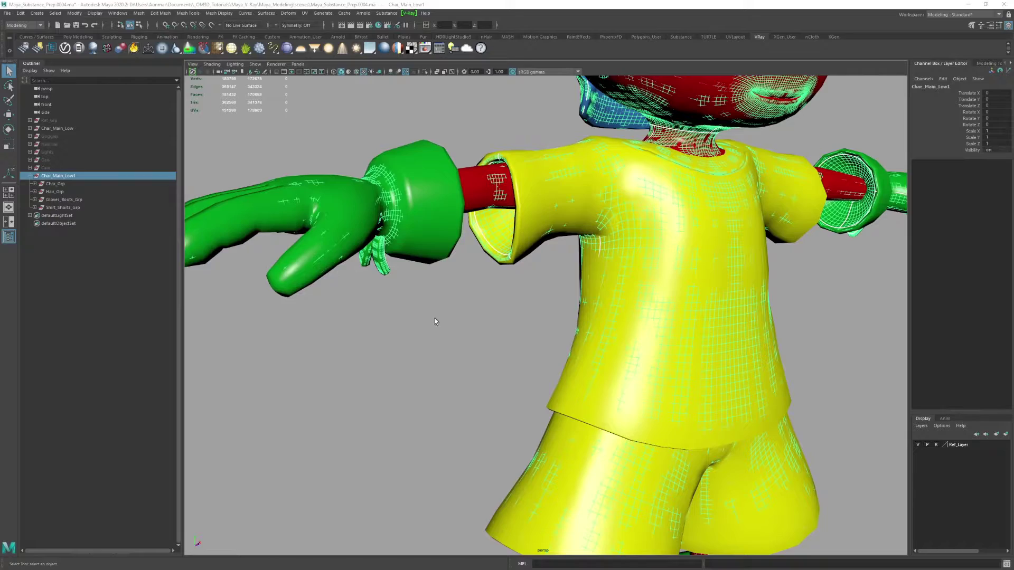
alt+right_drag(534, 340, 548, 278)
mouse_move(475, 280)
alt+mouse_down()
mouse_move(546, 277)
mouse_move(502, 291)
mouse_move(463, 283)
mouse_move(468, 299)
mouse_move(454, 291)
mouse_move(489, 288)
alt+mouse_up()
Examine the overlap between both character versions around the shorts, legs and boots.
scroll(623, 323, down, 5)
alt+middle_drag(633, 340, 588, 248)
alt+drag(566, 288, 530, 300)
scroll(530, 301, up, 2)
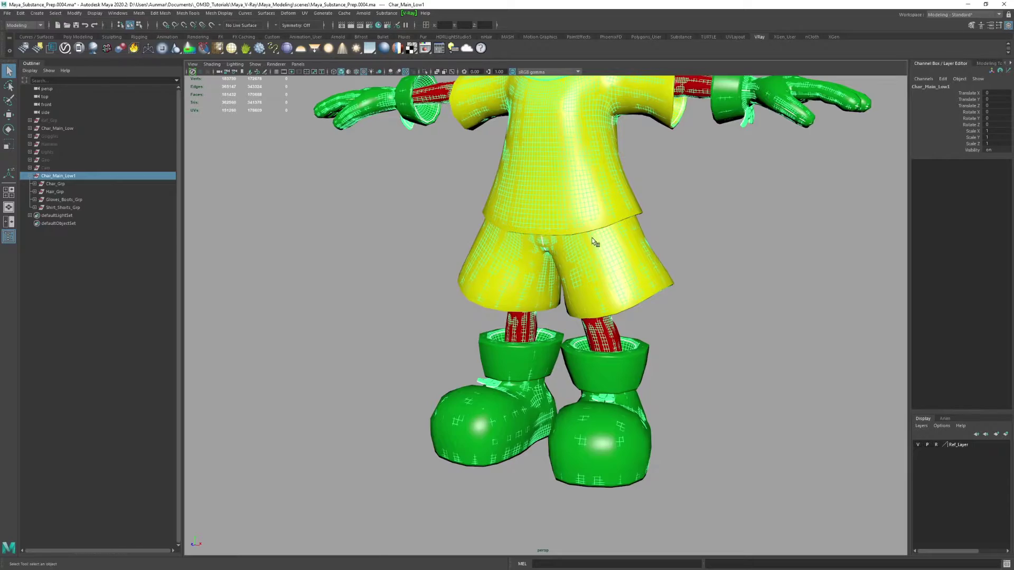
scroll(595, 242, down, 3)
alt+drag(520, 254, 595, 300)
scroll(616, 308, up, 2)
alt+right_drag(596, 300, 611, 275)
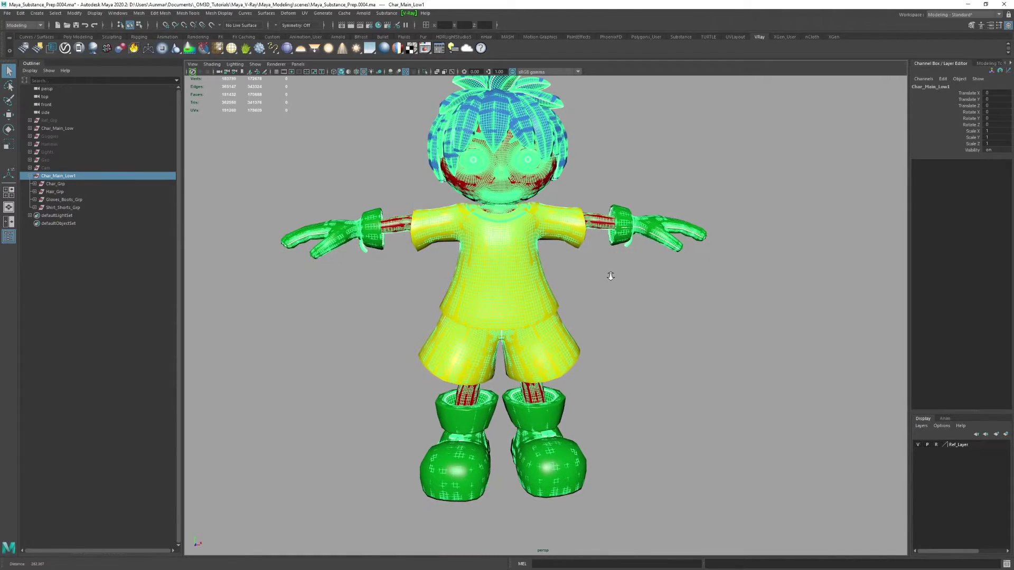
Examine the overlap of both versions around the head, hair and ears, briefly using X-ray shading.
alt+drag(566, 247, 523, 259)
alt+middle_drag(549, 228, 562, 297)
scroll(562, 296, up, 4)
alt+drag(562, 297, 515, 296)
alt+middle_drag(555, 243, 563, 331)
scroll(563, 330, up, 3)
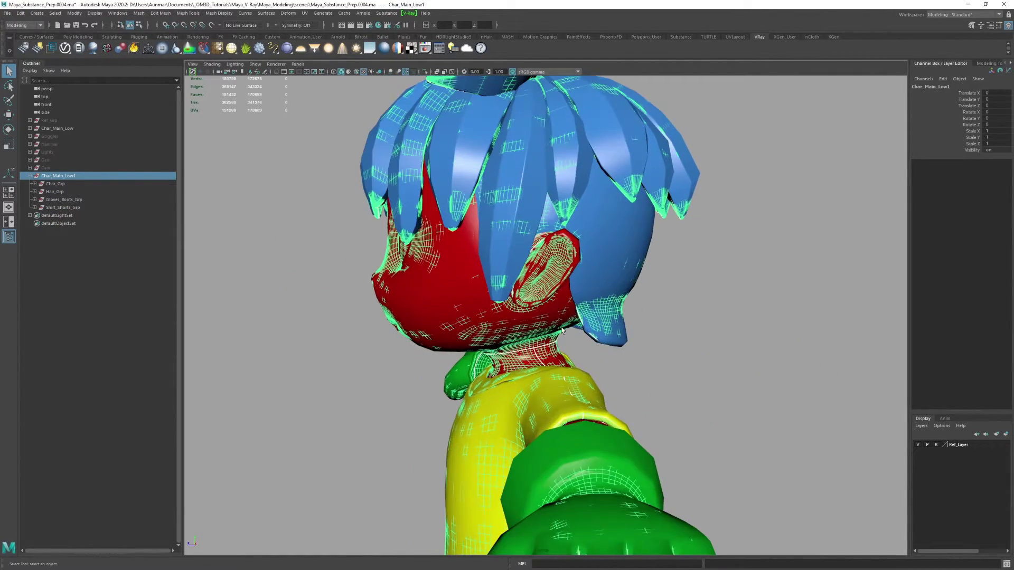
scroll(577, 267, up, 2)
alt+drag(577, 268, 596, 256)
scroll(582, 266, up, 3)
mouse_move(682, 286)
alt+mouse_down()
mouse_move(589, 343)
mouse_move(540, 344)
alt+mouse_up()
key(alt+x)
alt+drag(670, 343, 603, 345)
alt+right_drag(602, 345, 491, 233)
mouse_move(491, 233)
alt+mouse_down()
mouse_move(527, 224)
mouse_move(687, 233)
mouse_move(665, 254)
alt+mouse_up()
key(alt+x)
alt+right_drag(634, 253, 565, 245)
alt+drag(565, 245, 578, 294)
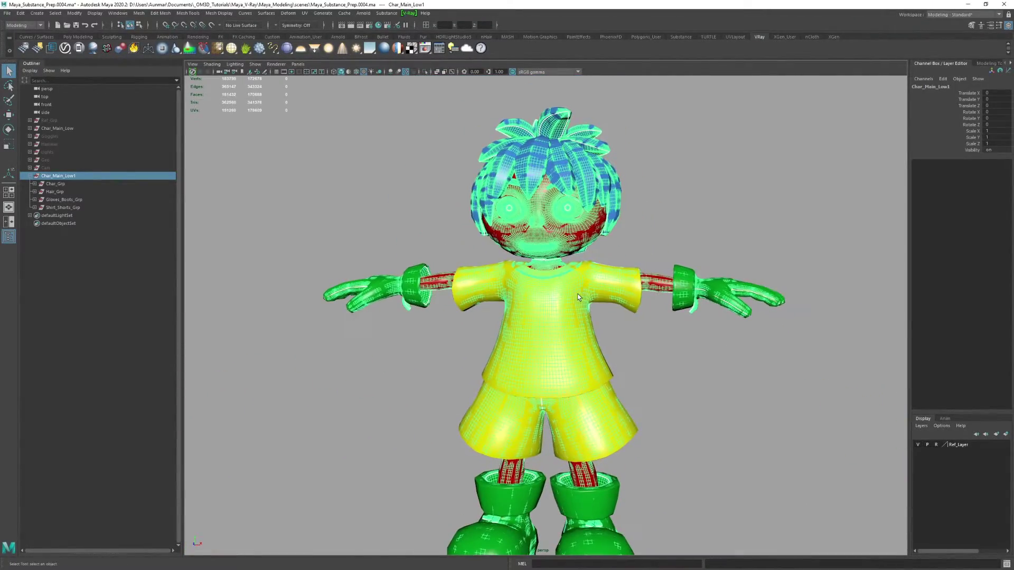
click(58, 129)
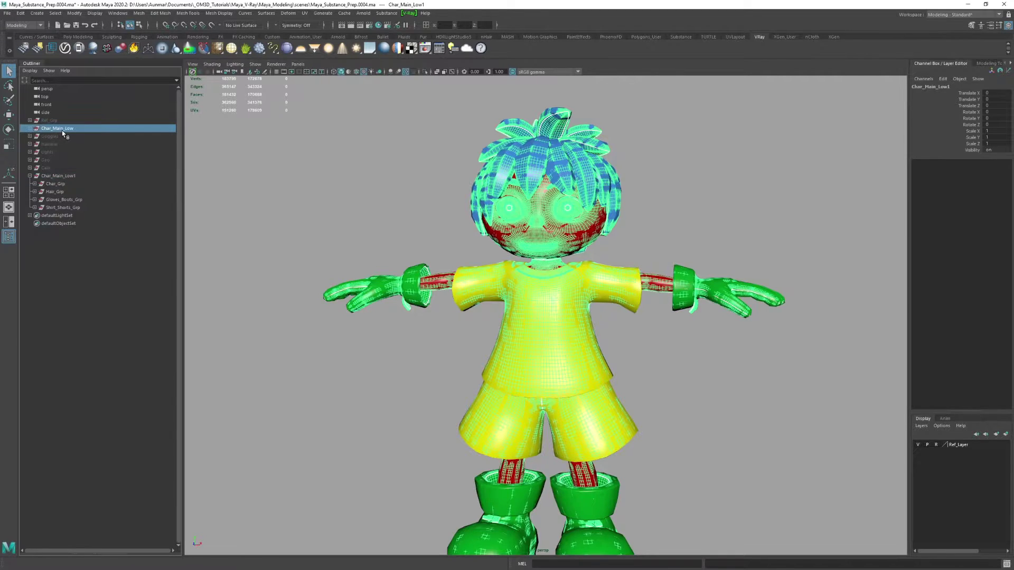
click(7, 13)
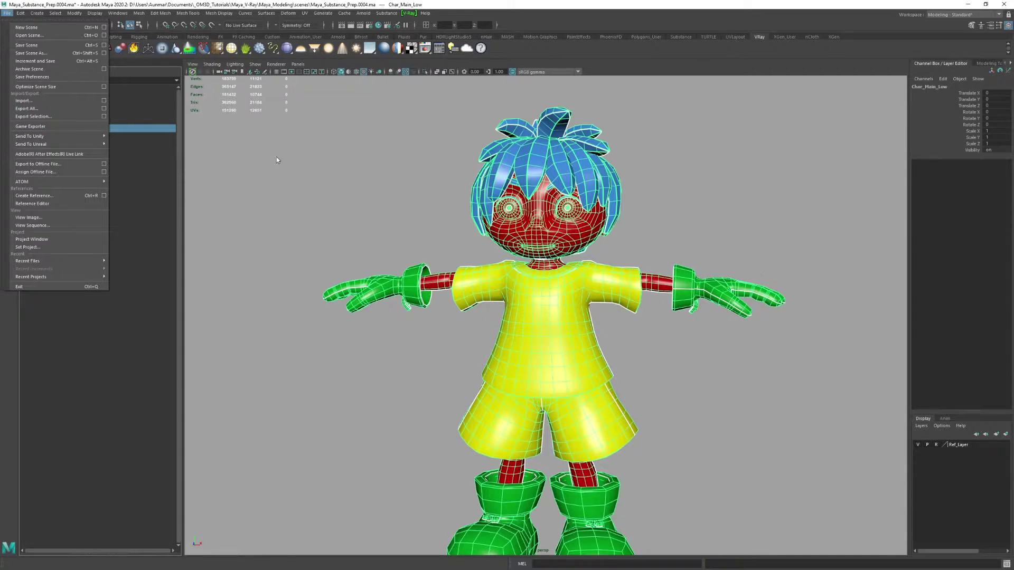
click(79, 116)
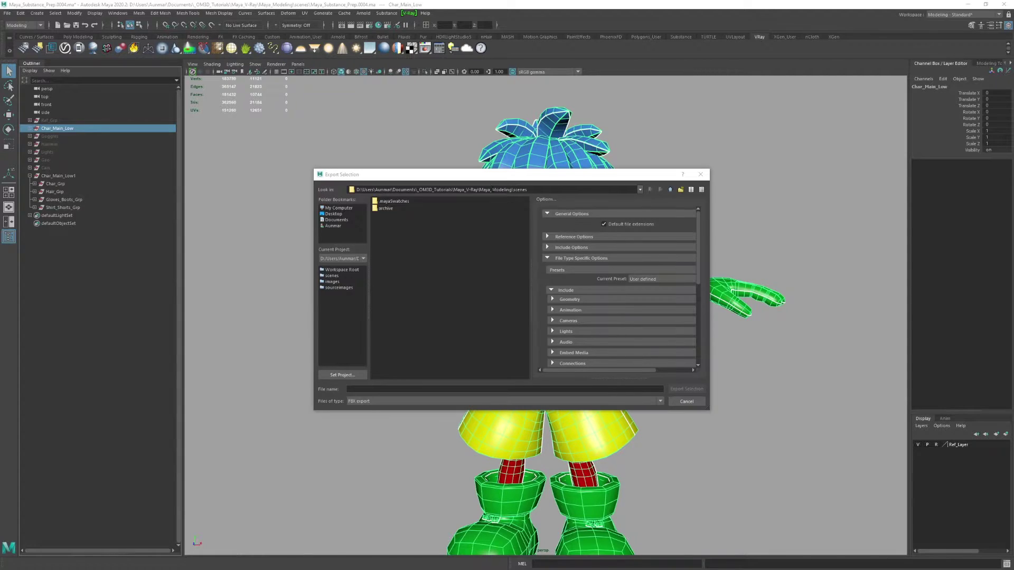
click(686, 401)
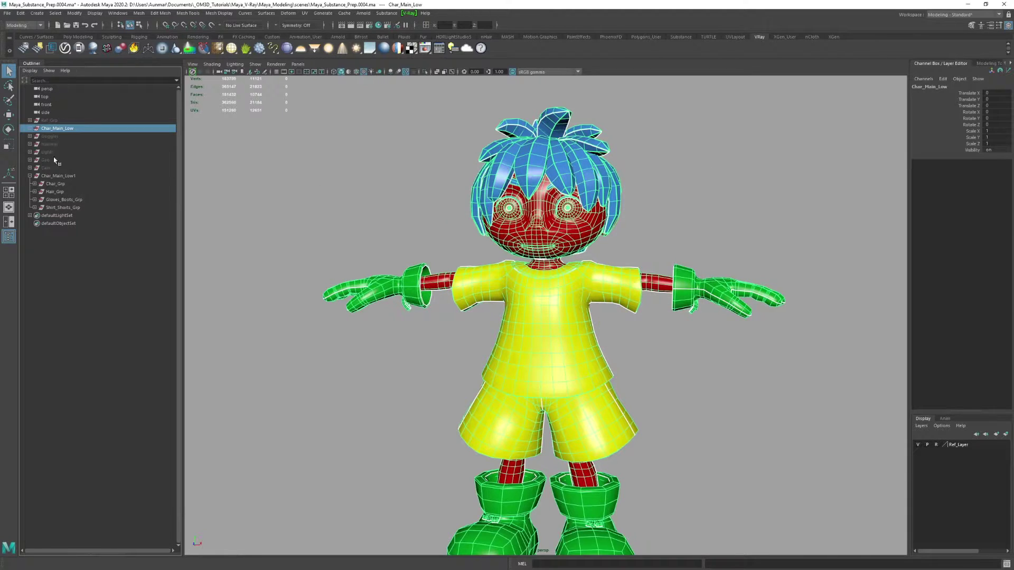
Rename the duplicated Char_Main_Low1 group as Char_Main_high.
click(58, 176)
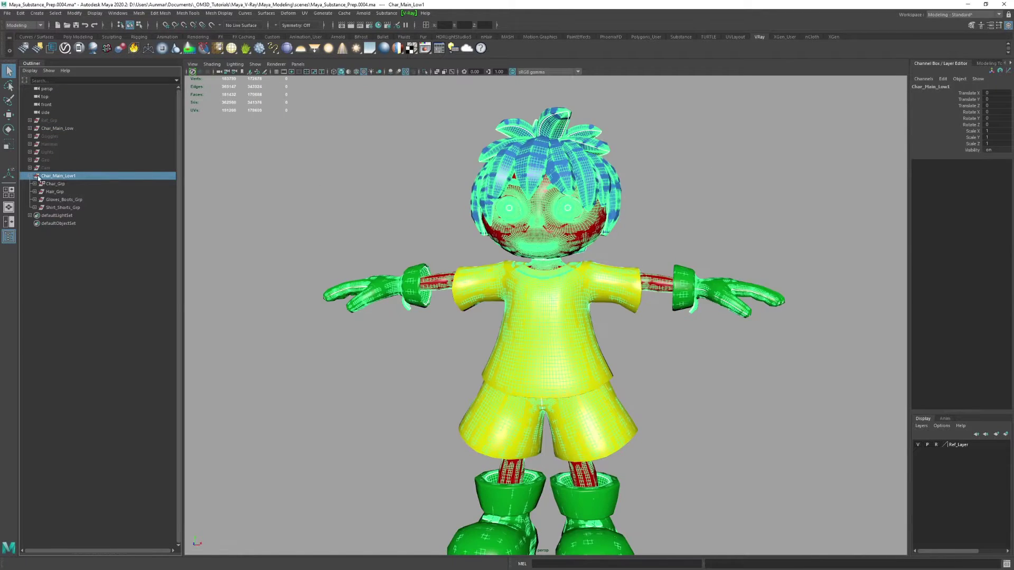
double_click(65, 177)
double_click(71, 176)
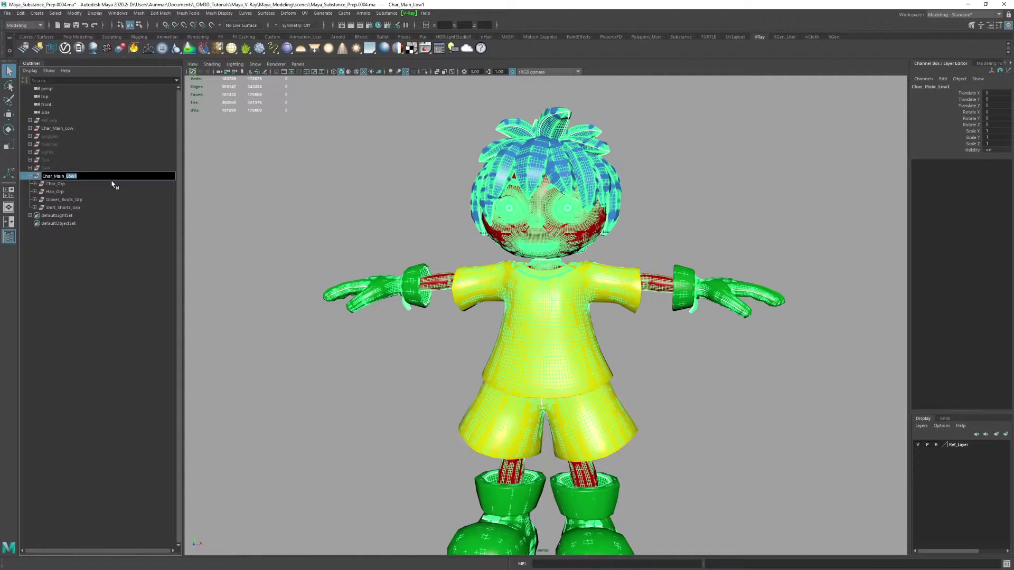
text(H)
key(Return)
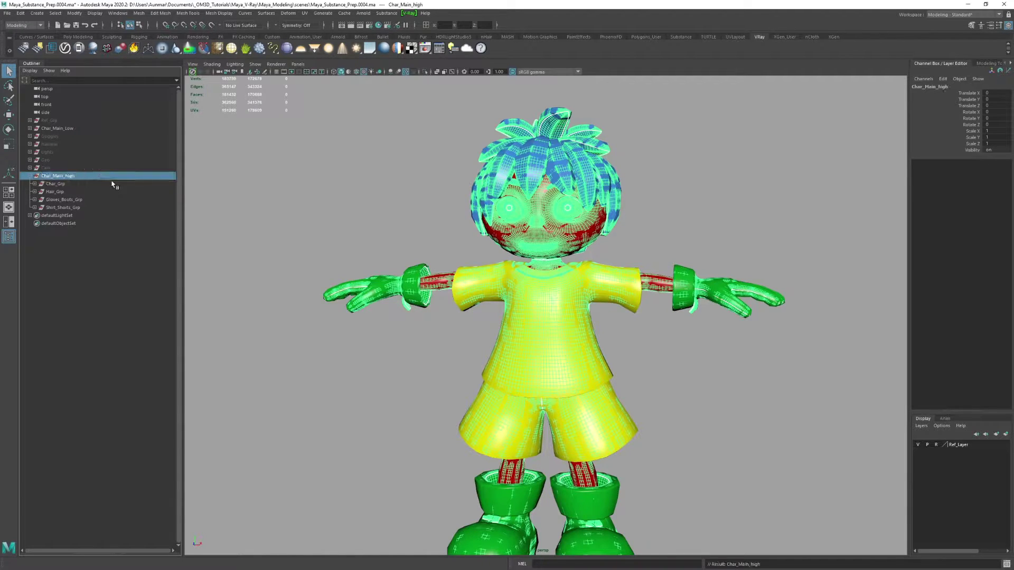
Expand the Char_Main_Low group and check the names of its body, eye and eyebrow meshes.
mouse_move(650, 217)
alt+mouse_down()
mouse_move(642, 206)
mouse_move(658, 238)
mouse_move(646, 234)
alt+mouse_up()
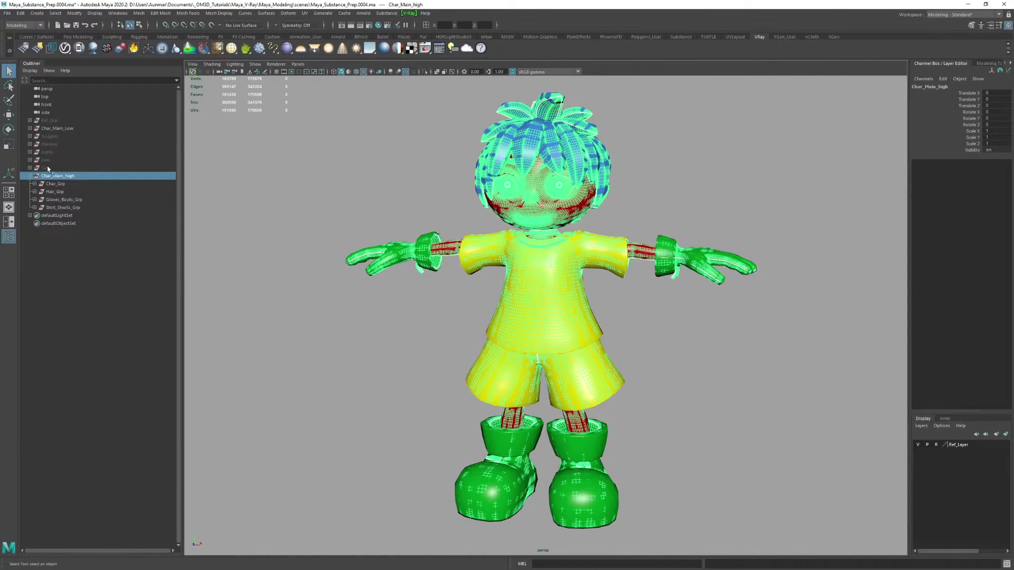
click(31, 128)
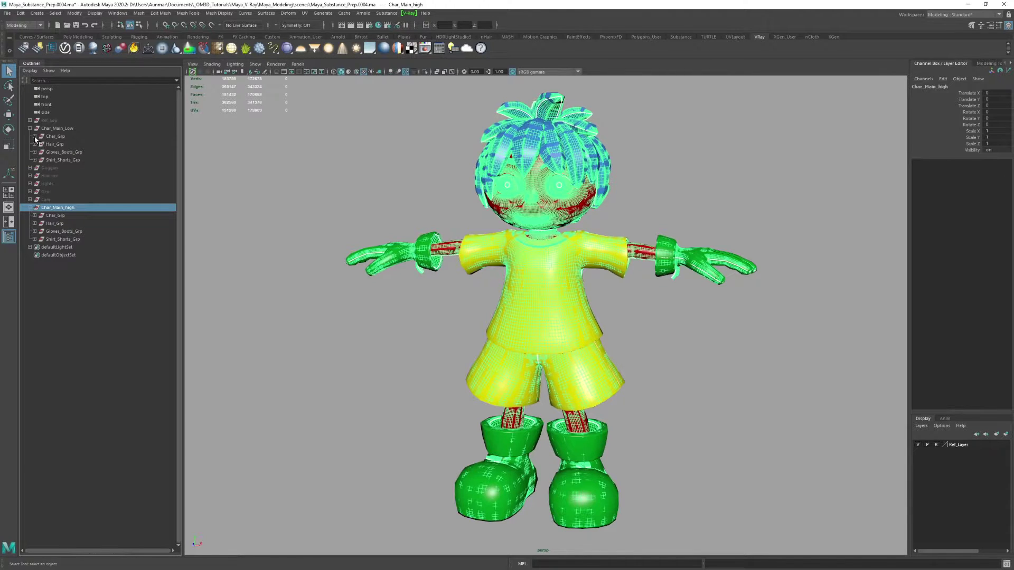
click(34, 136)
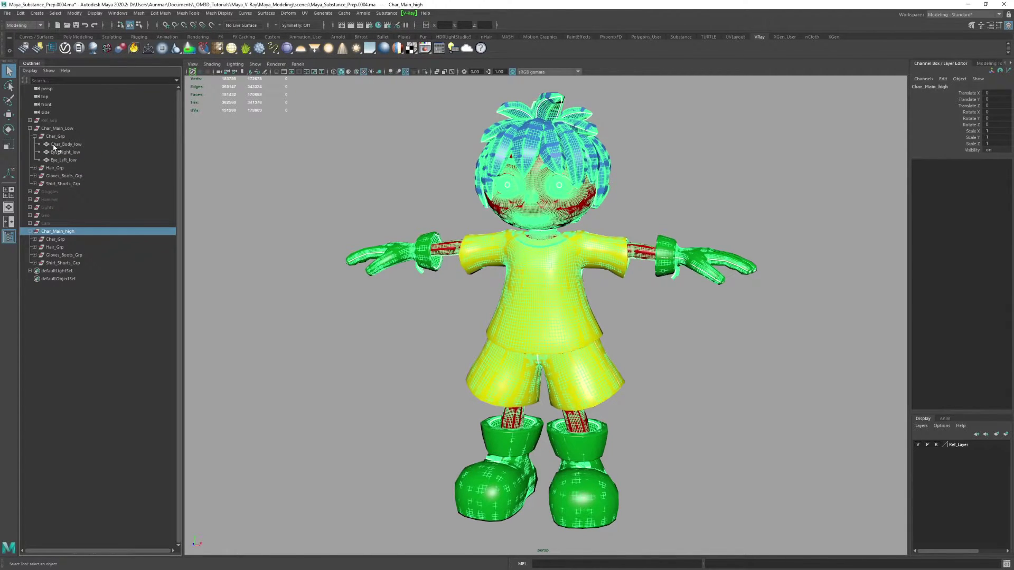
click(54, 146)
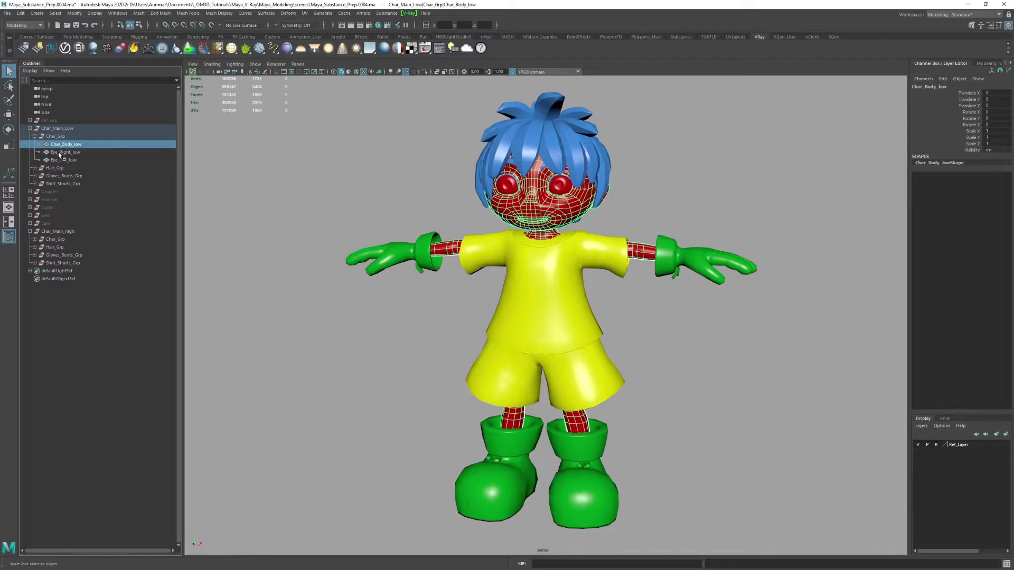
click(64, 152)
click(63, 160)
click(35, 168)
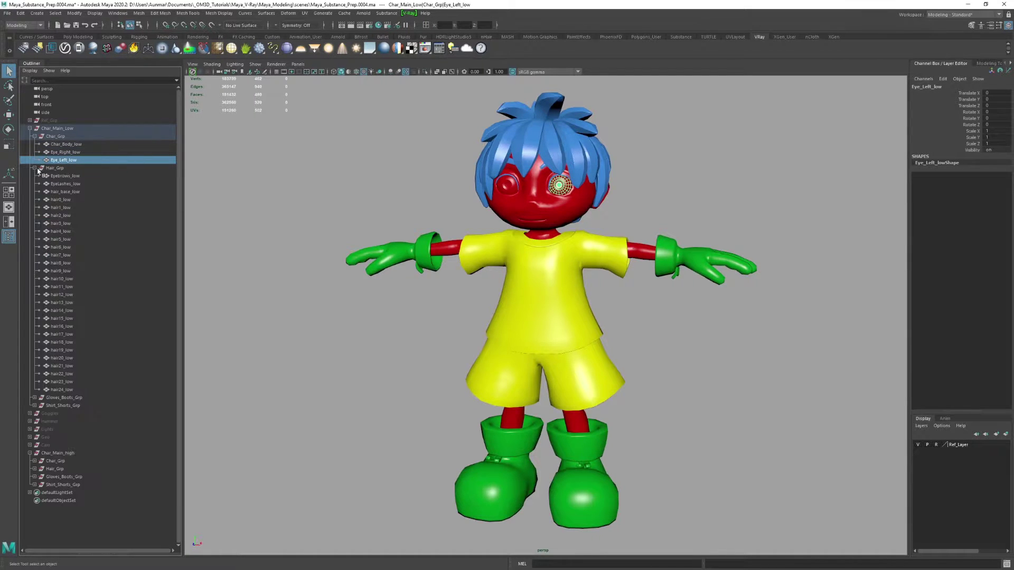
click(62, 176)
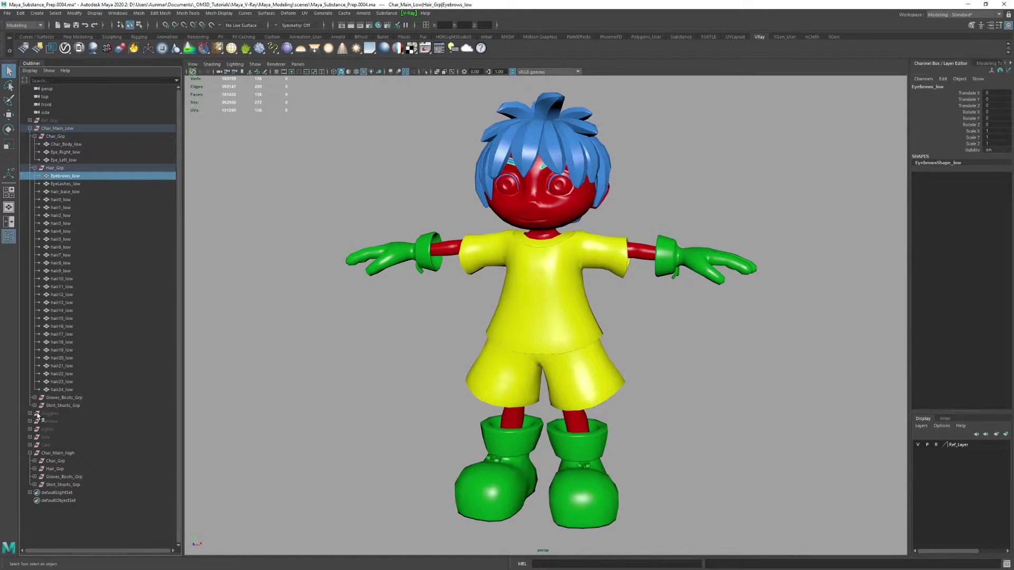
Expand Char_Grp and Hair_Grp inside Char_Main_high to check their mesh names, and open the Search and Replace Names options.
click(34, 462)
click(63, 469)
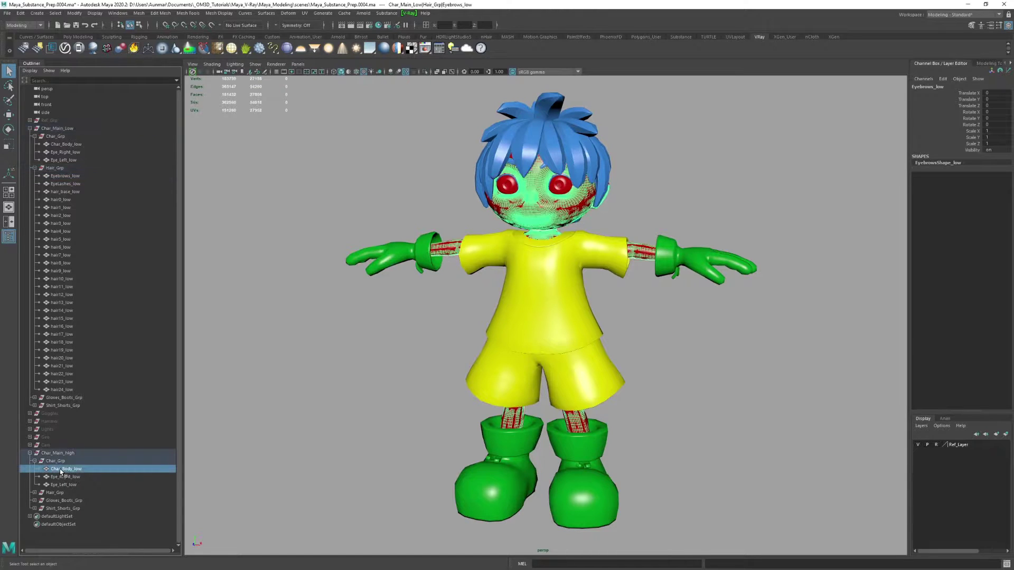
alt+drag(601, 328, 636, 294)
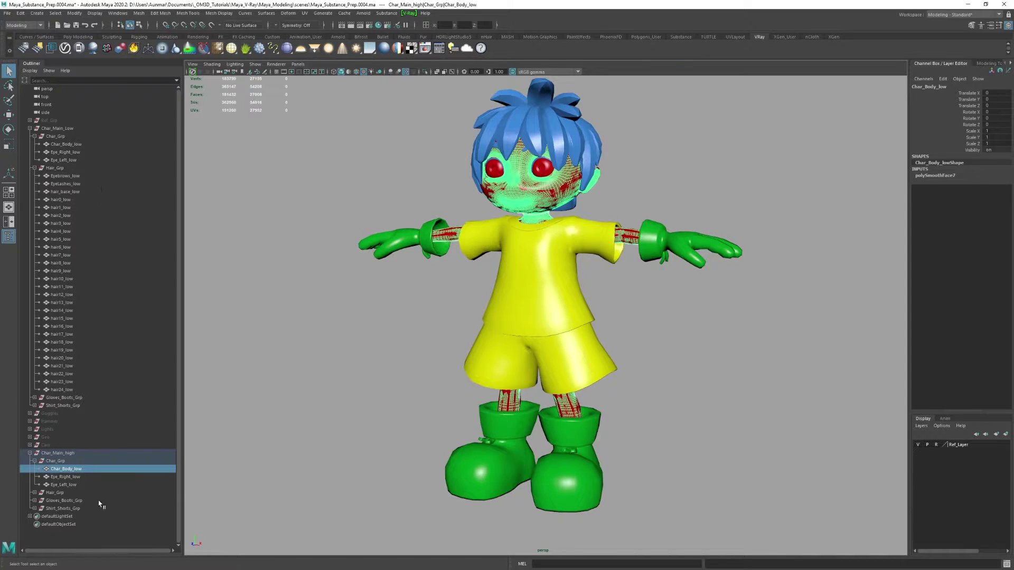
click(34, 494)
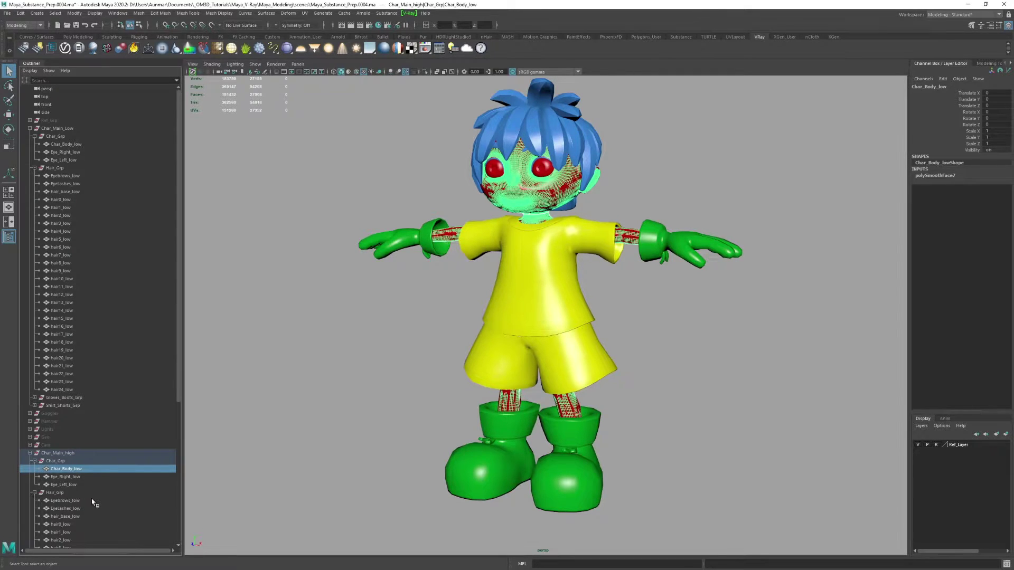
scroll(89, 497, down, 5)
mouse_move(613, 275)
alt+mouse_down()
mouse_move(572, 263)
mouse_move(613, 273)
alt+mouse_up()
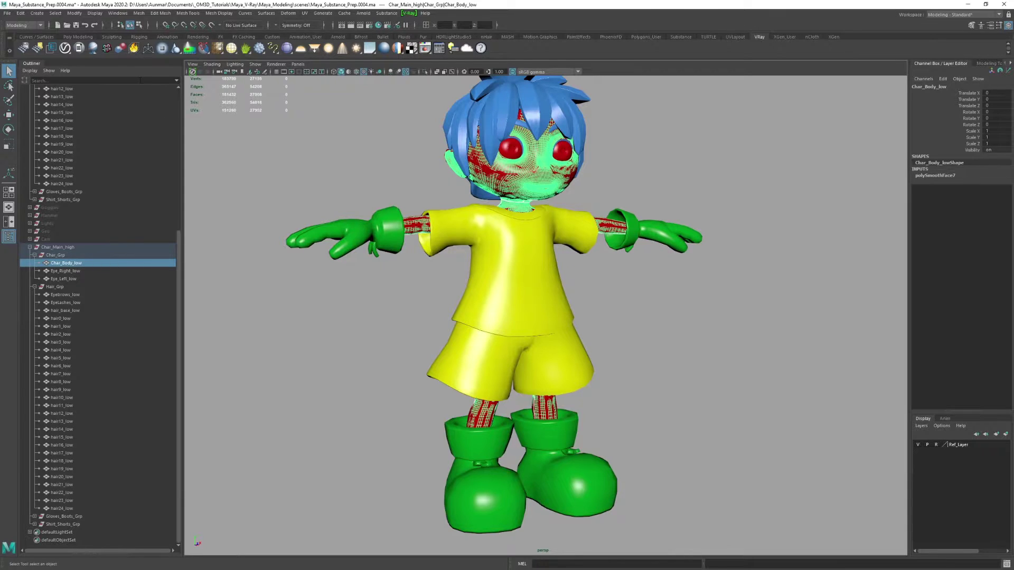
click(72, 15)
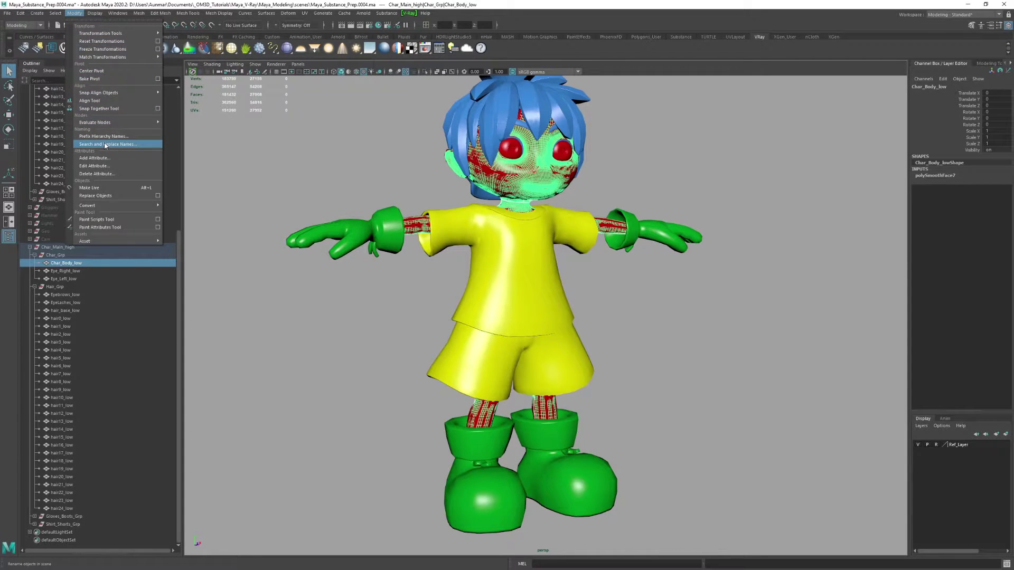
click(105, 145)
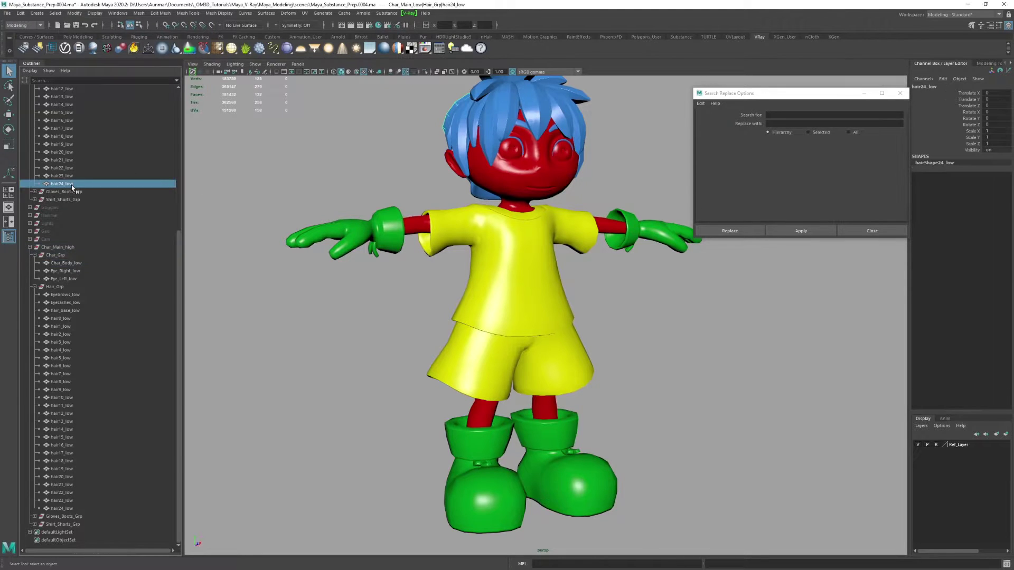
Try renaming all meshes in the low-poly Hair_Grp, from Eyebrows_low to hair24_low, as polysurface.
scroll(72, 184, up, 5)
shift+click(74, 177)
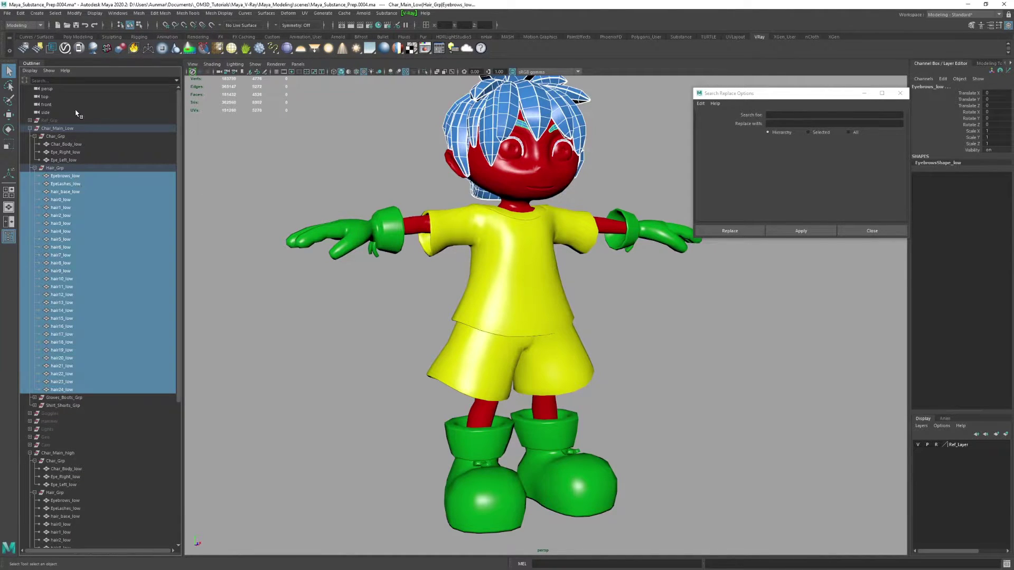
click(425, 25)
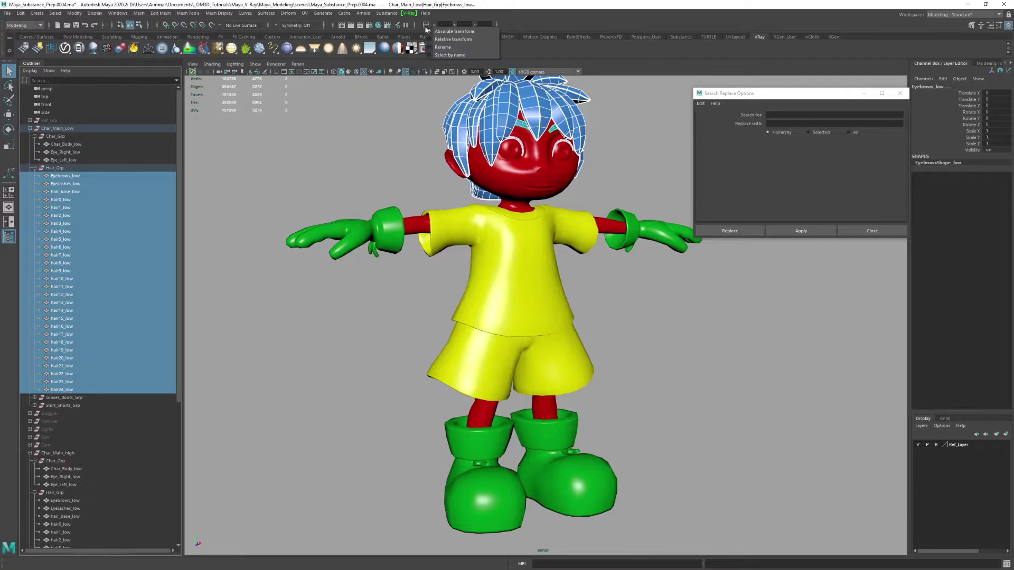
click(454, 46)
double_click(436, 25)
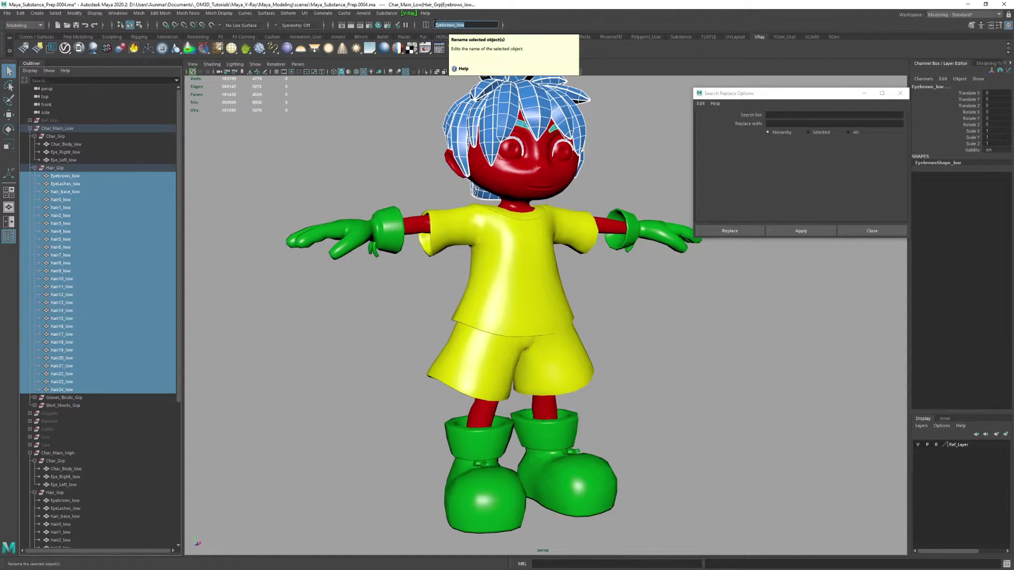
text(polysurface)
key(Return)
scroll(84, 195, down, 5)
scroll(85, 194, up, 5)
alt+middle_drag(325, 209, 341, 197)
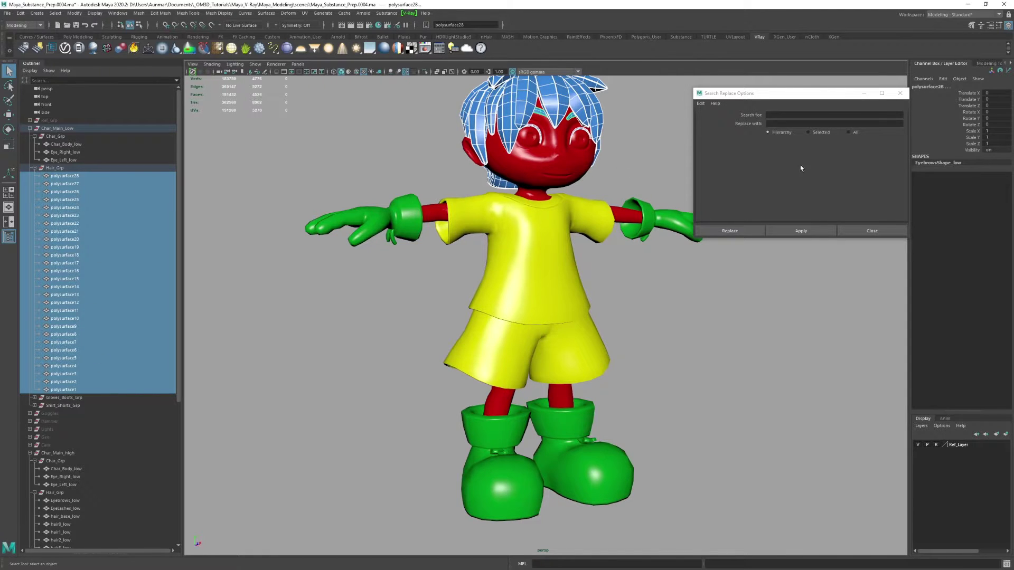
Try replacing 1 with _low in the names of the selected low-poly hair meshes.
drag(820, 93, 401, 114)
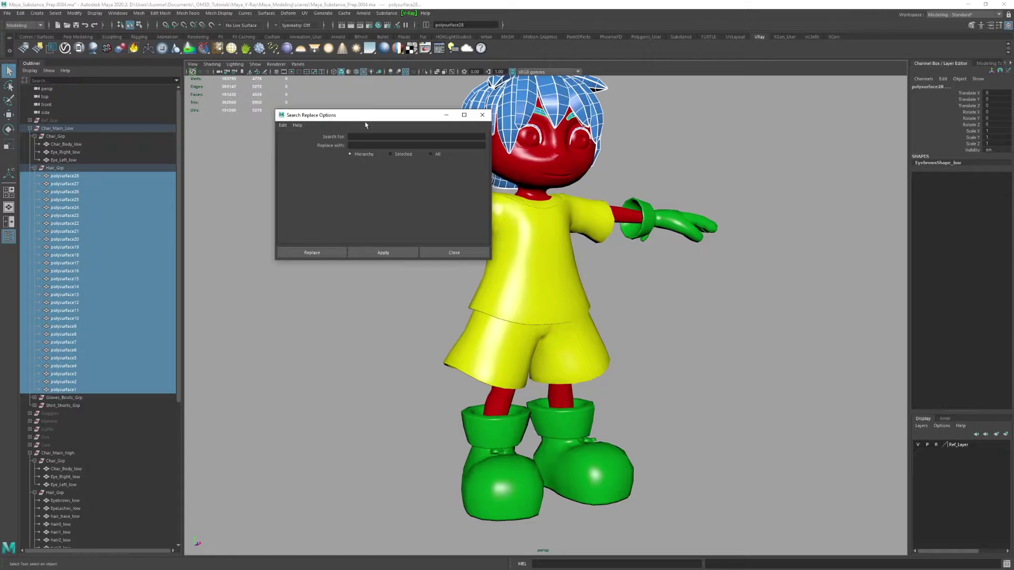
click(365, 135)
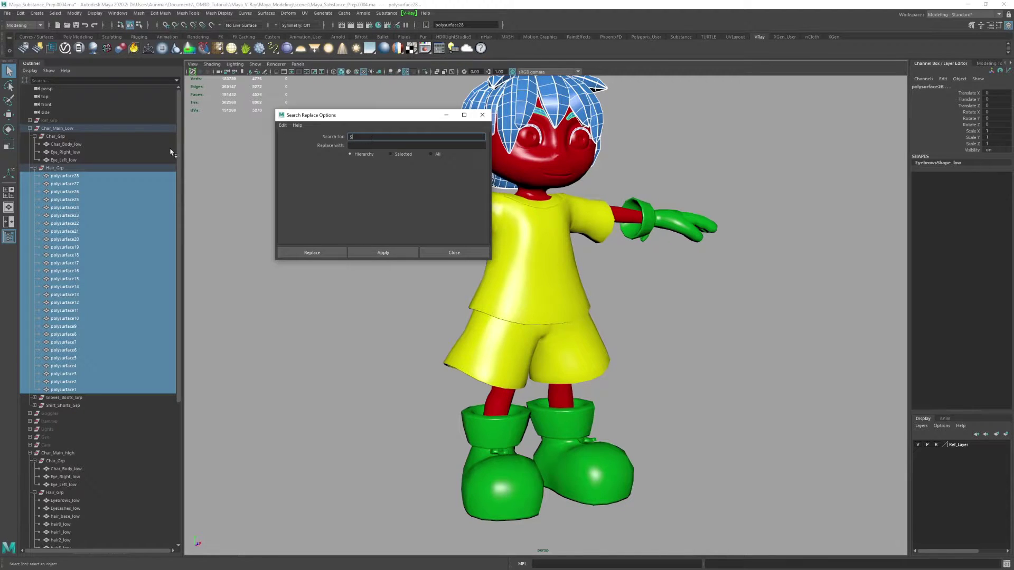
click(354, 146)
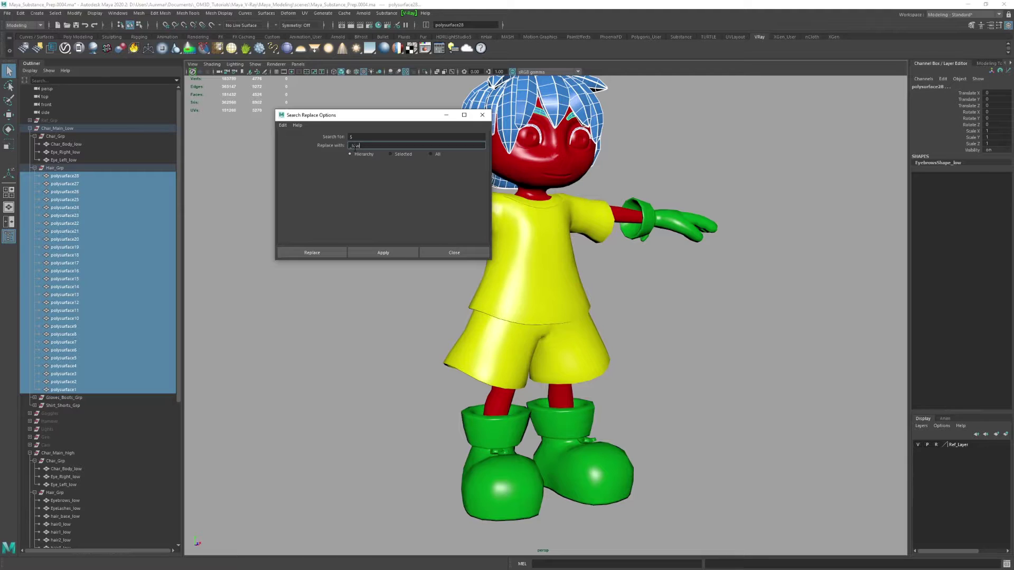
click(375, 252)
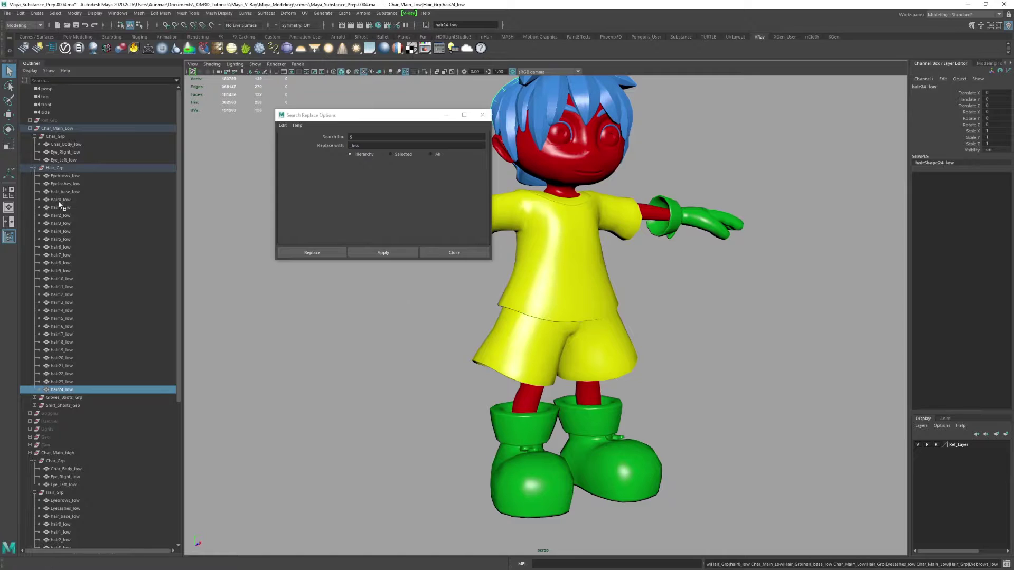
Collapse the low-poly Hair_Grp and expand the gloves-and-boots and shirt-and-shorts groups inside Char_Main_high.
click(34, 168)
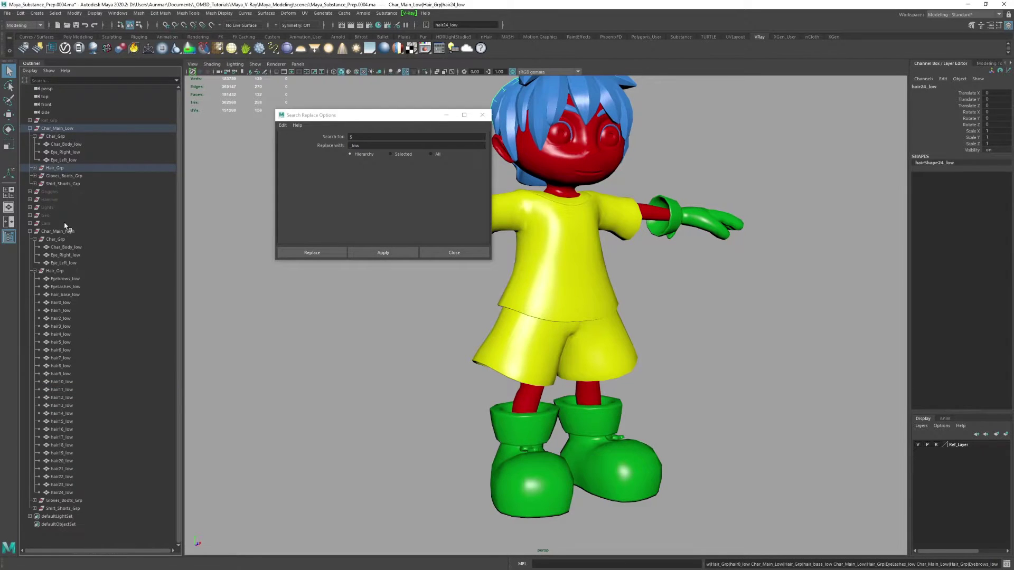
click(35, 509)
click(34, 501)
scroll(61, 473, down, 3)
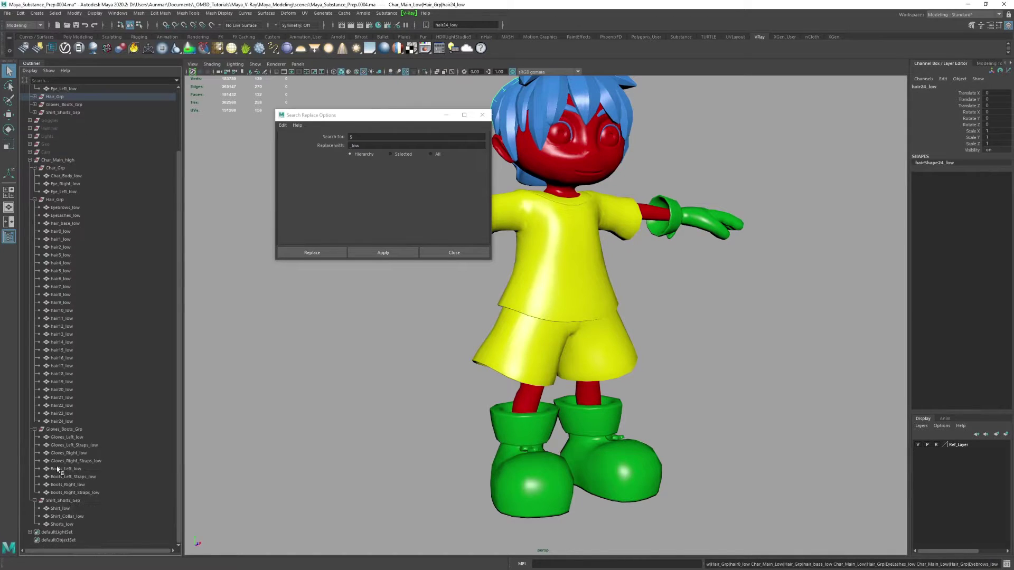
Replace _low with _high in the names of all hair, glove, boot, shirt and shorts meshes under Char_Main_high, leaving the group nodes out.
click(62, 525)
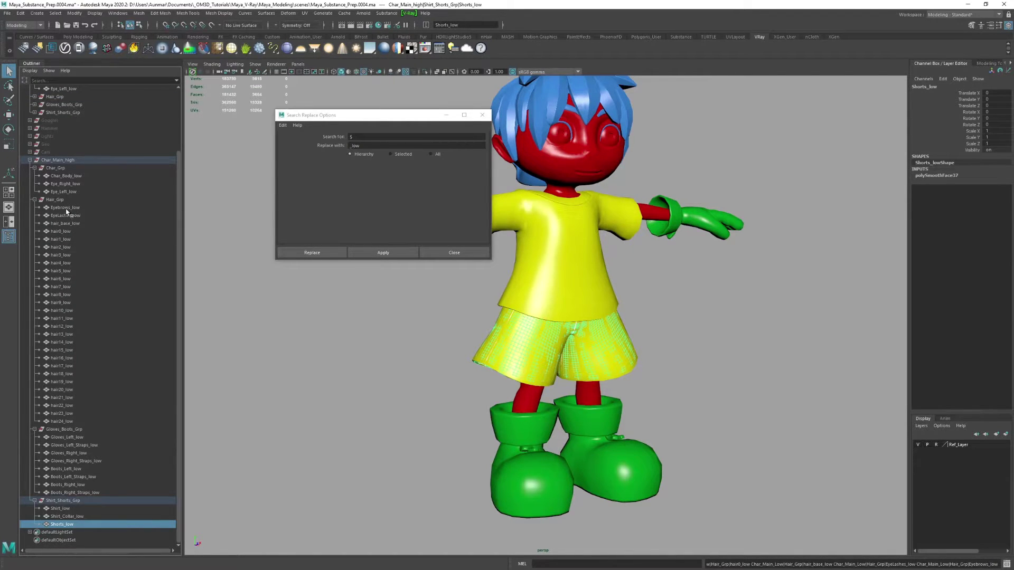
shift+click(66, 209)
ctrl+click(63, 430)
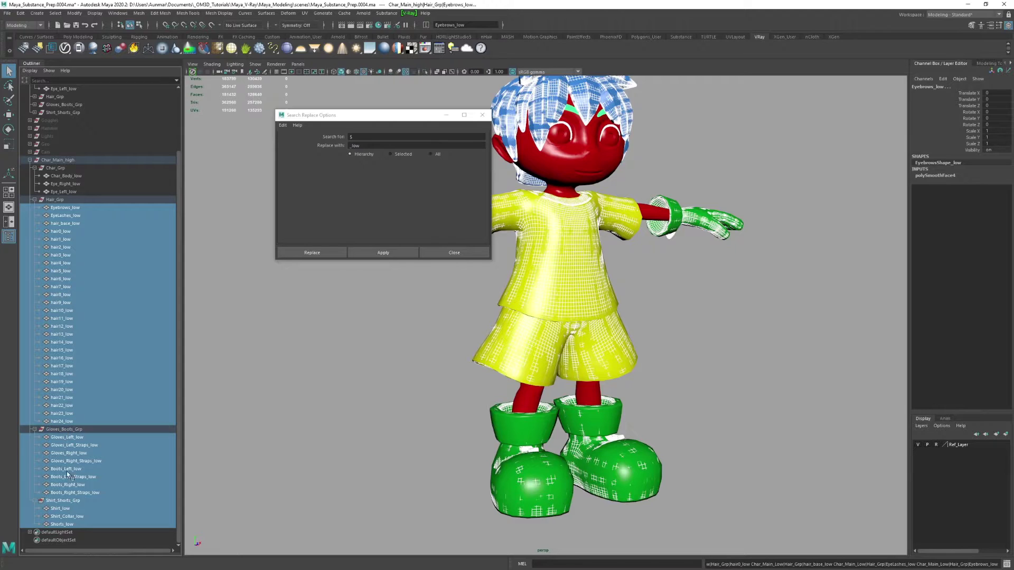
ctrl+click(70, 500)
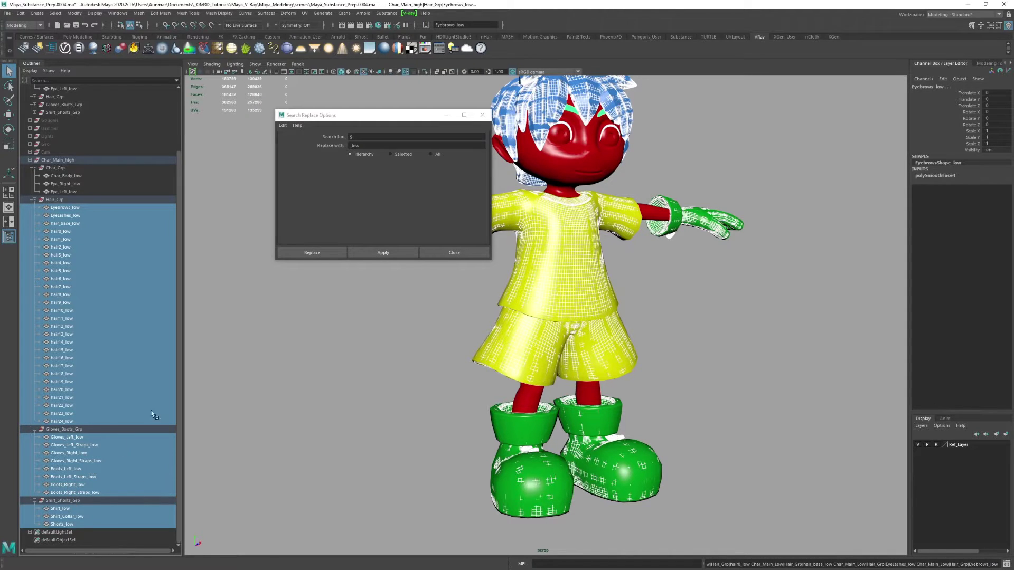
click(329, 139)
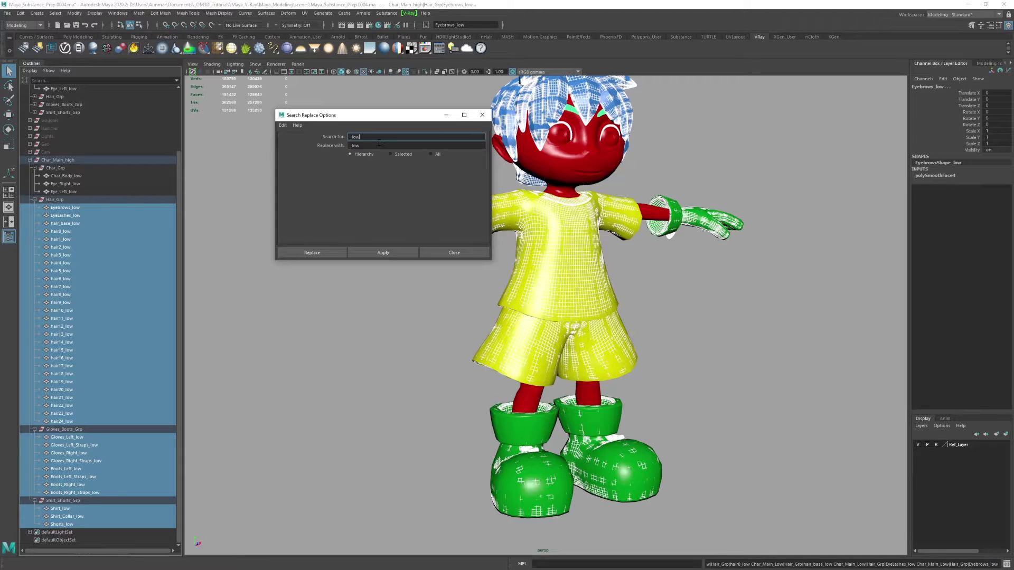
click(357, 146)
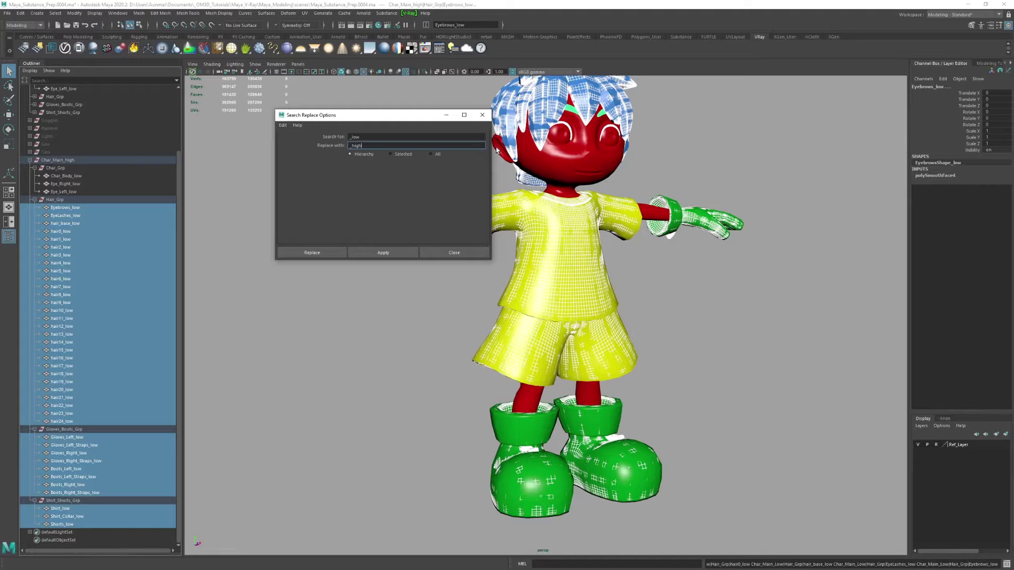
click(383, 252)
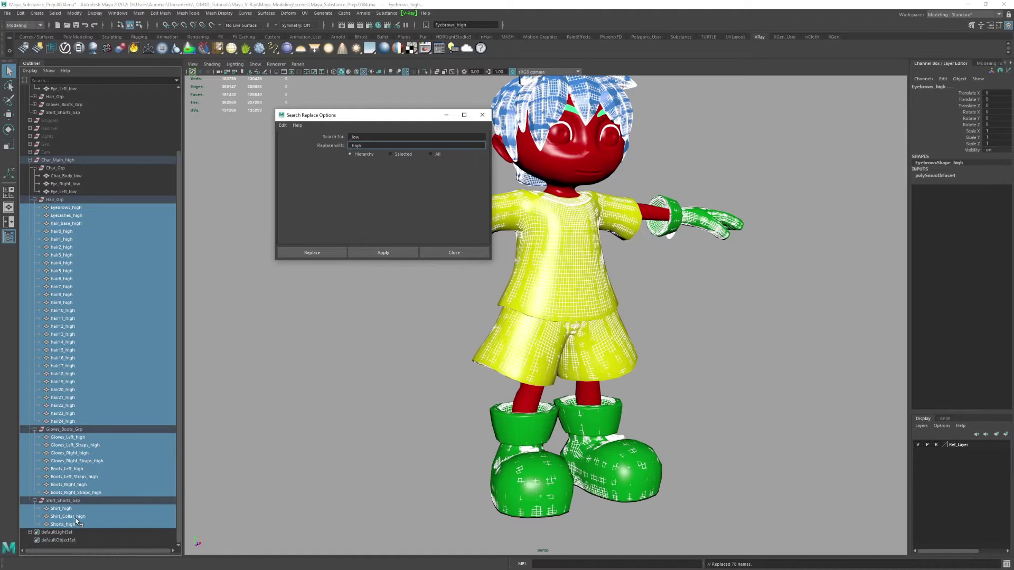
Replace _low with _high in the names of the body and both eye meshes in Char_Main_high's Char_Grp.
click(78, 190)
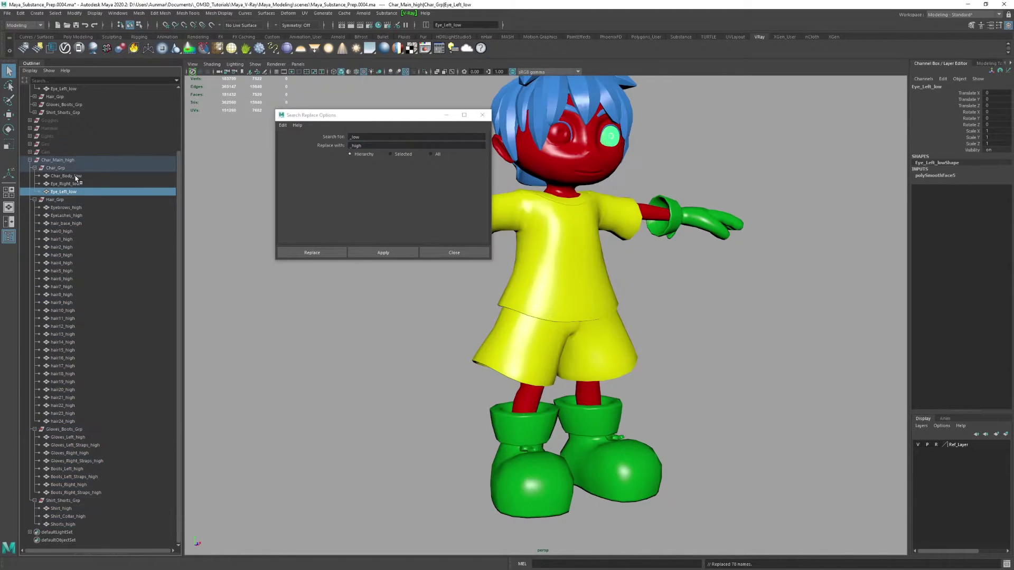
shift+click(76, 177)
click(376, 253)
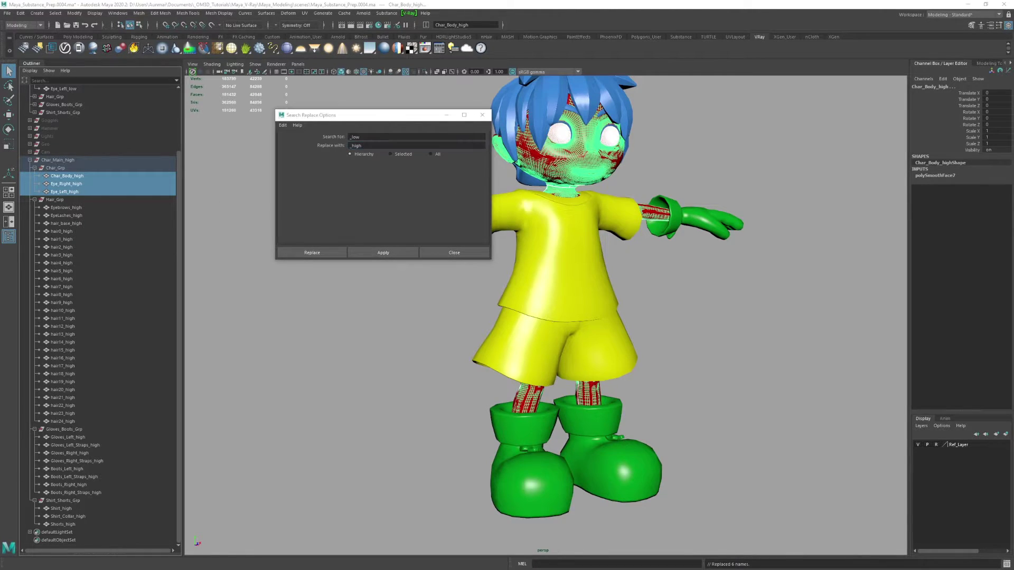
Inspect the character's head and hair, select the overlapping hair11 low and high strands, and toggle their isolated view.
alt+middle_drag(599, 214, 591, 351)
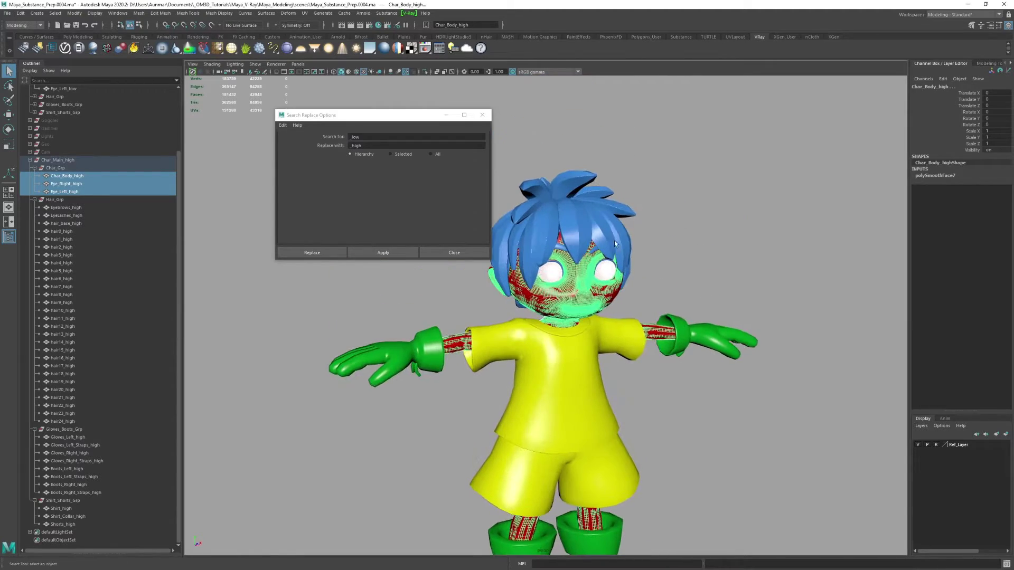
alt+right_drag(591, 349, 637, 317)
alt+middle_drag(640, 283, 650, 365)
alt+drag(650, 365, 600, 367)
alt+right_drag(560, 349, 570, 320)
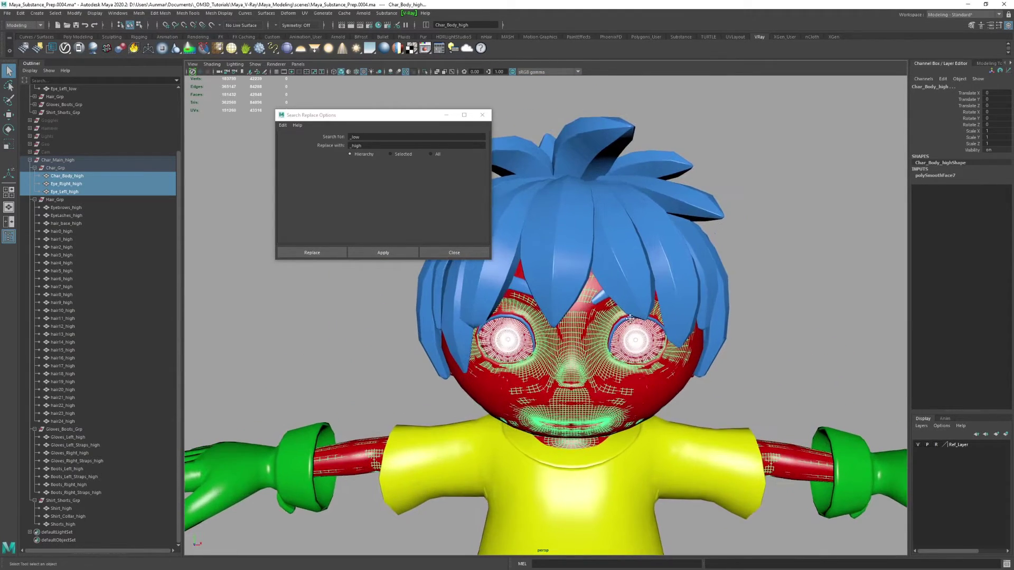
alt+middle_drag(557, 315, 611, 328)
mouse_move(611, 328)
alt+mouse_down()
mouse_move(591, 315)
mouse_move(600, 314)
alt+mouse_up()
click(521, 265)
alt+drag(521, 265, 681, 276)
click(632, 212)
key(ctrl+1)
key(ctrl+1)
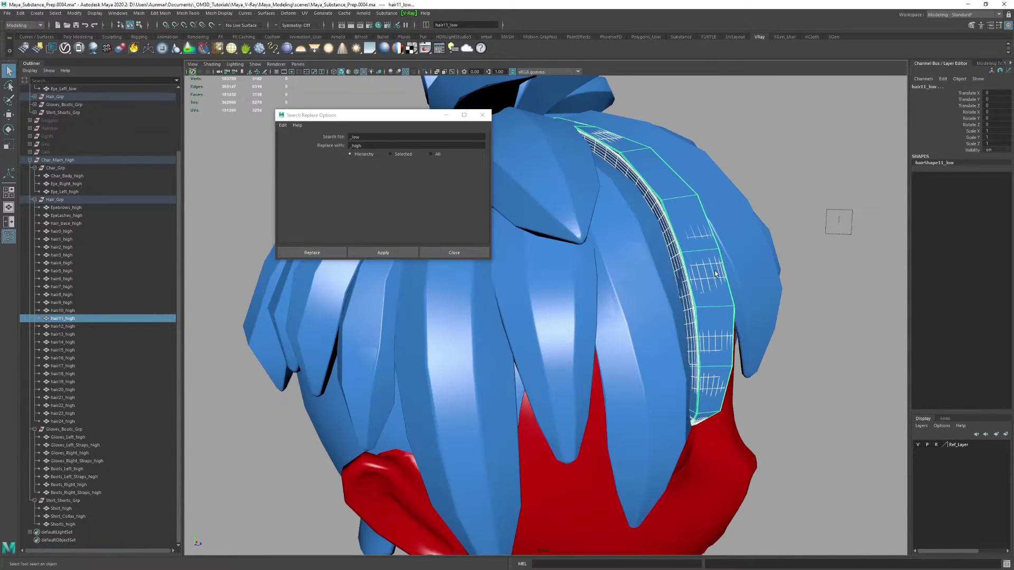
Examine the overlapping hair11 strands up close from several angles and select the neighbouring hair12_low strand for comparison.
key(f)
alt+middle_drag(679, 276, 696, 276)
alt+drag(697, 276, 705, 272)
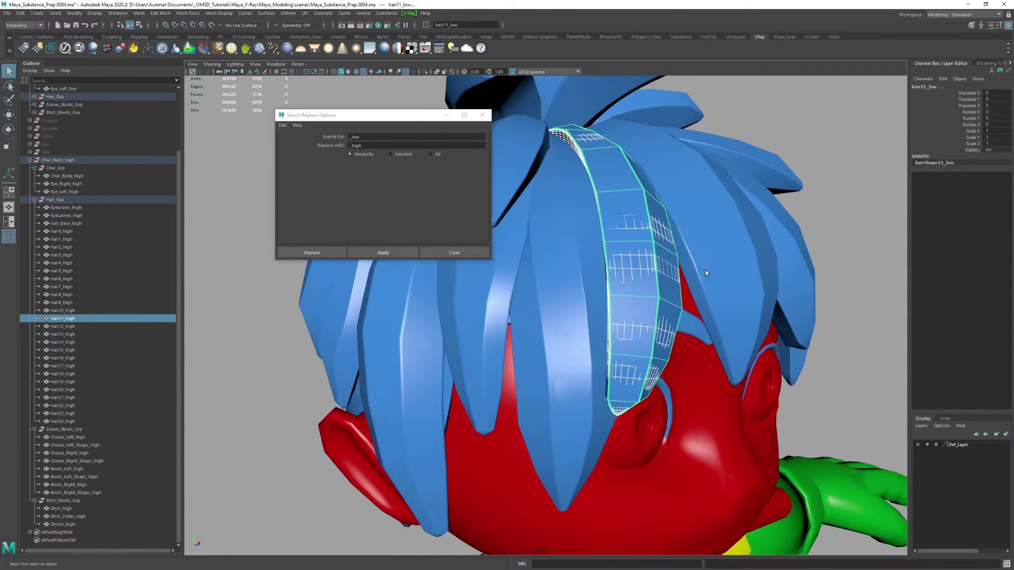
alt+drag(606, 241, 642, 249)
alt+middle_drag(607, 248, 630, 256)
alt+right_drag(631, 256, 576, 205)
alt+drag(576, 205, 572, 214)
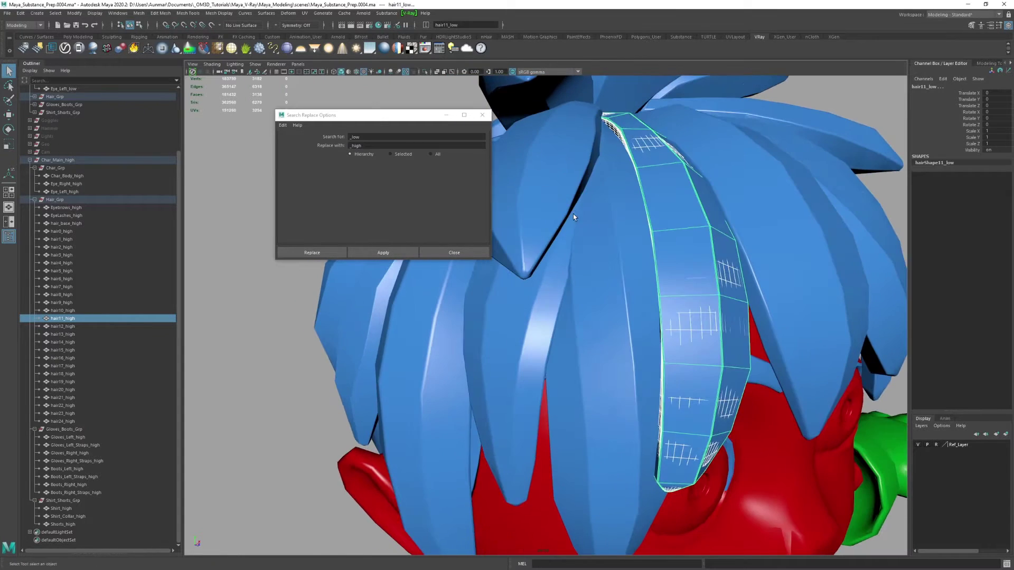
click(571, 213)
click(608, 212)
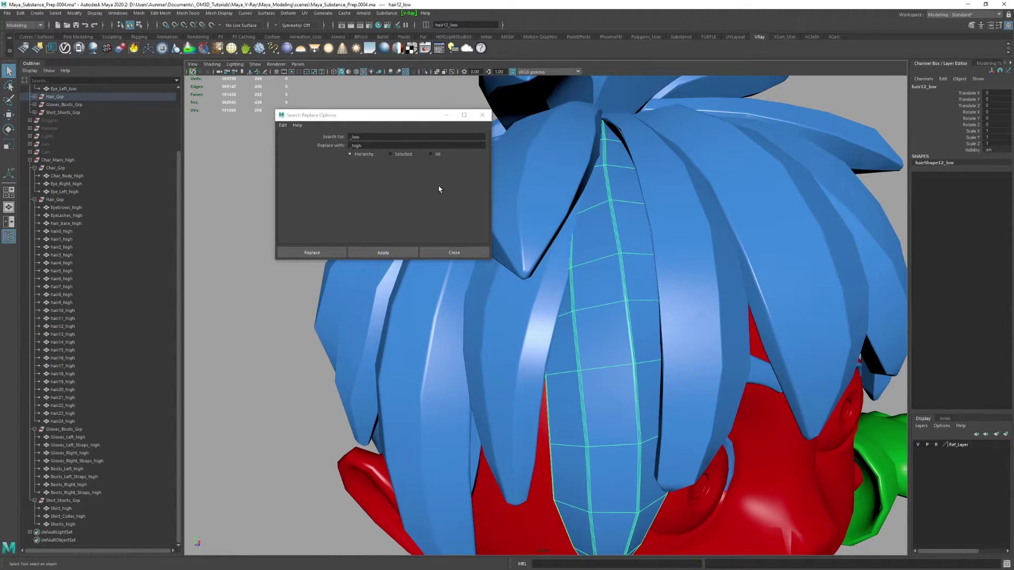
Close the search-and-replace dialog, collapse the Char_Main_high hierarchy and select that group.
click(460, 256)
alt+right_drag(686, 281, 653, 217)
alt+drag(654, 220, 688, 276)
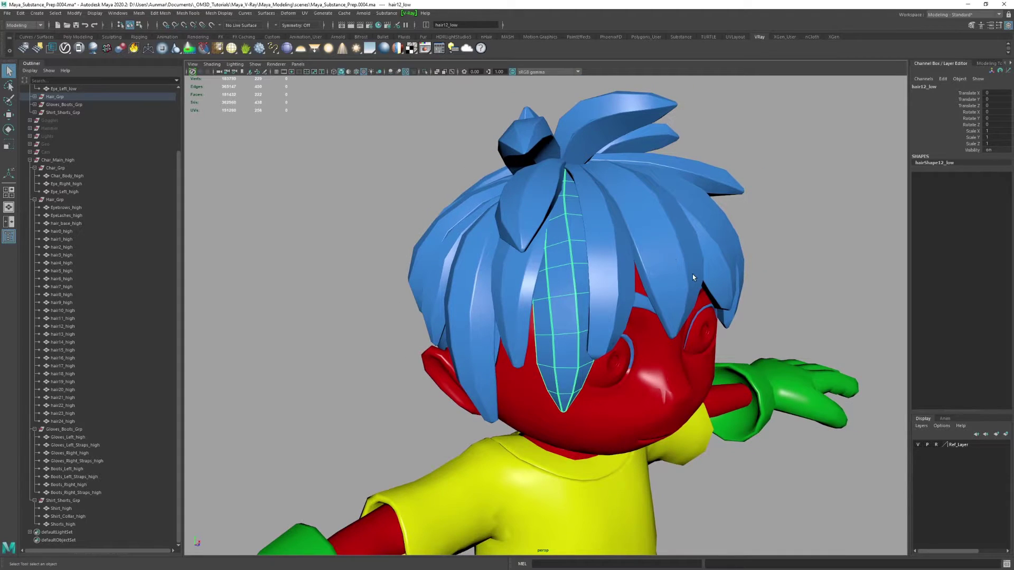
click(30, 160)
click(61, 232)
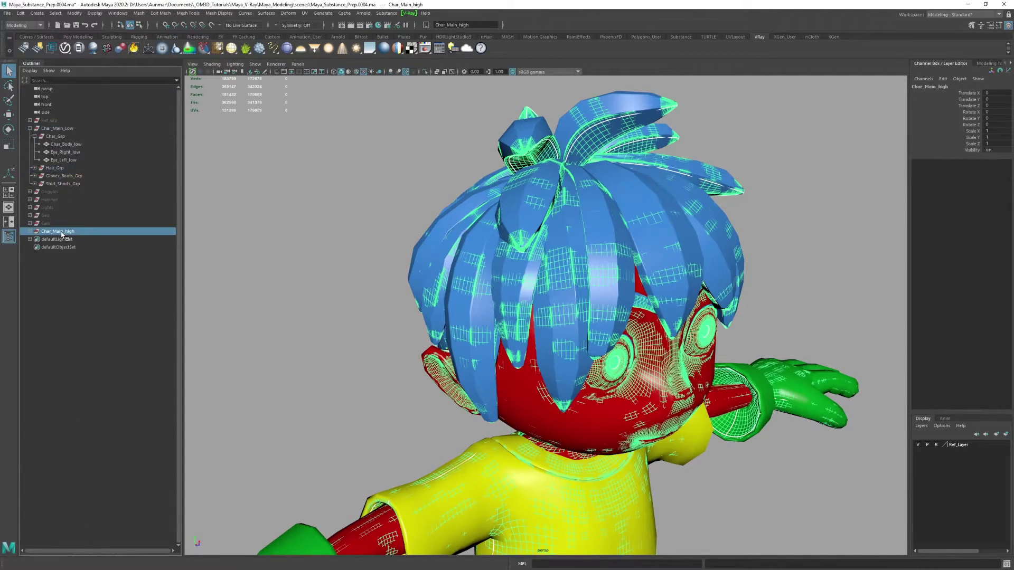
Start an Export Selection of the Char_Main_high group with FBX export as the file type.
alt+middle_drag(713, 318, 668, 223)
alt+right_drag(668, 223, 571, 177)
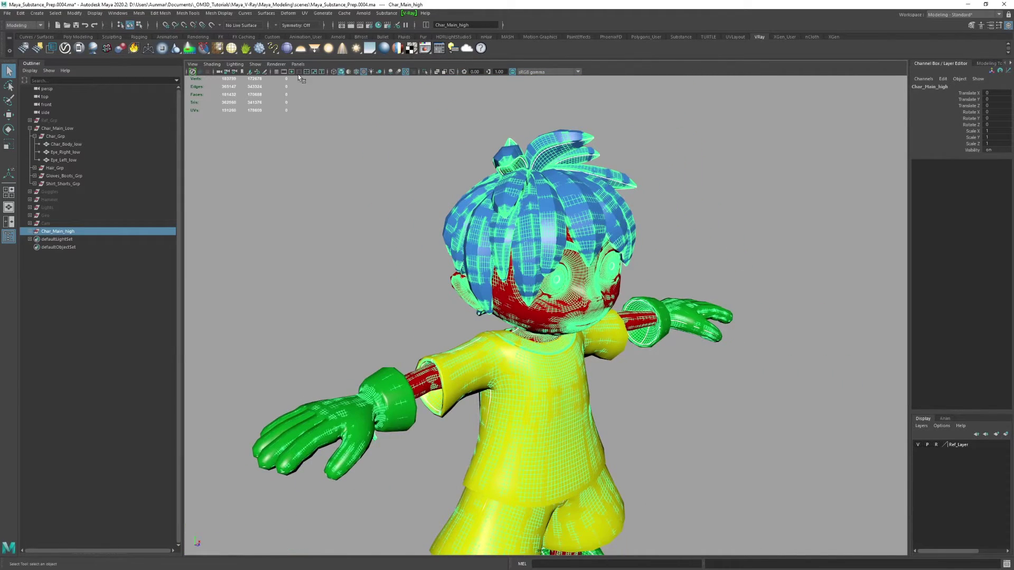
click(7, 13)
key(Escape)
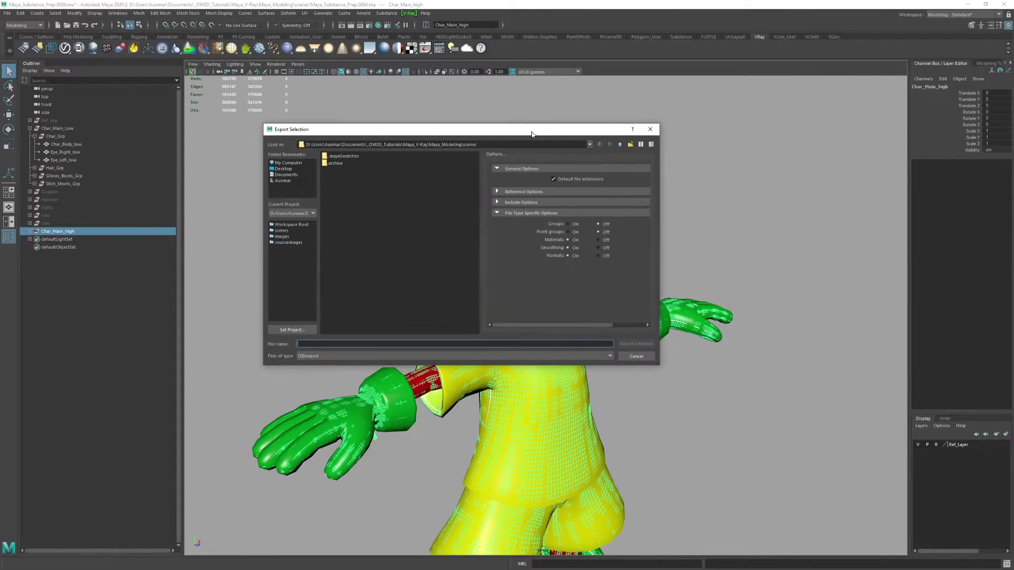
click(311, 356)
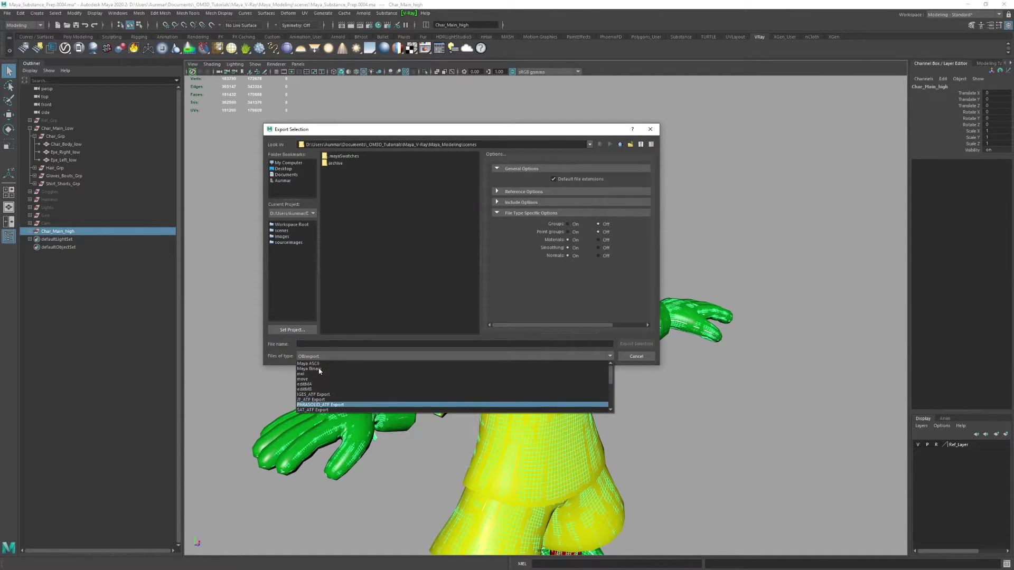
scroll(316, 394, up, 2)
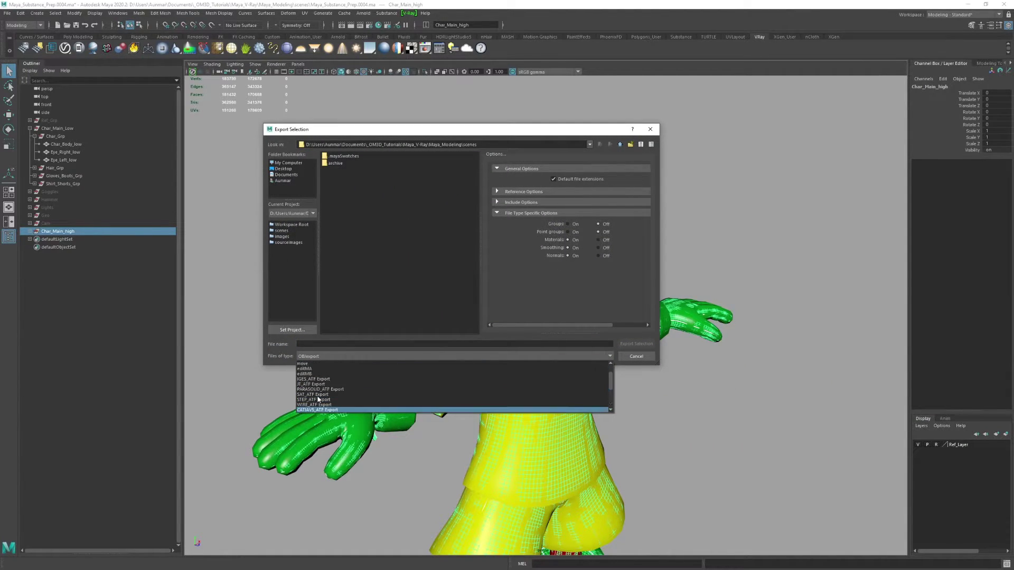
scroll(317, 398, down, 4)
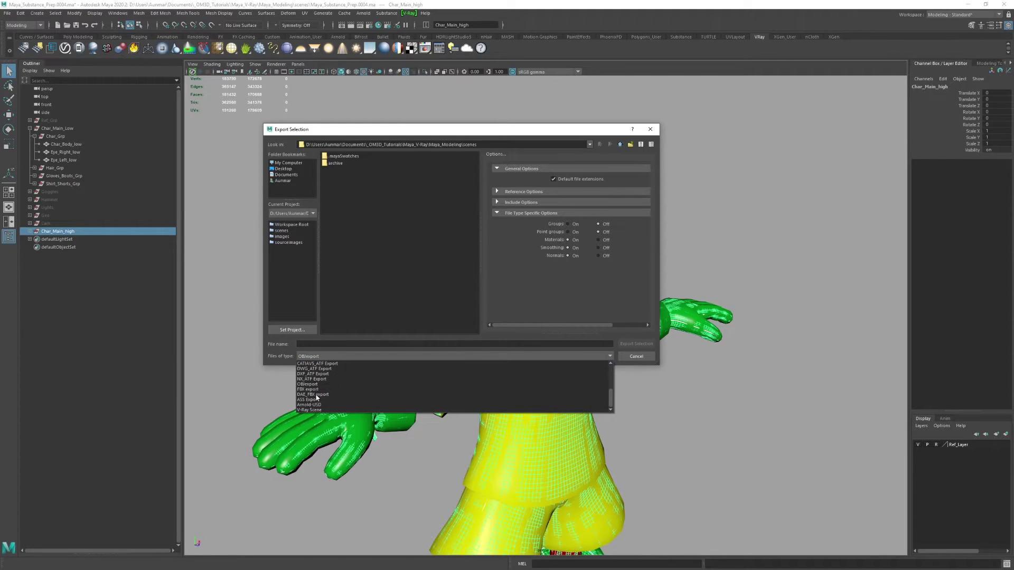
click(311, 391)
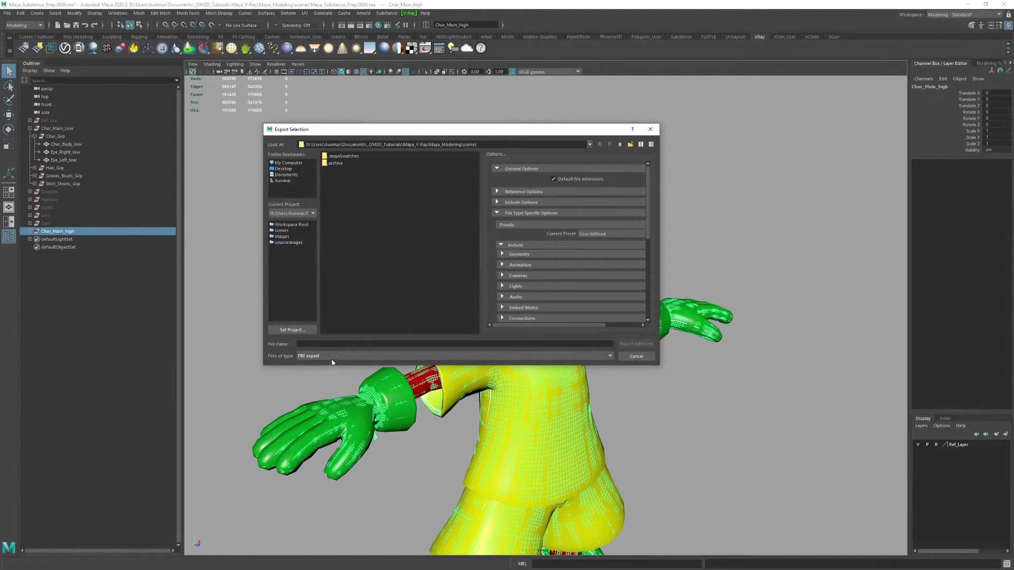
Browse to the substance/exports folder, pick Char_Main_high.fbx as the export target, and cancel the export.
click(621, 144)
double_click(342, 185)
double_click(336, 163)
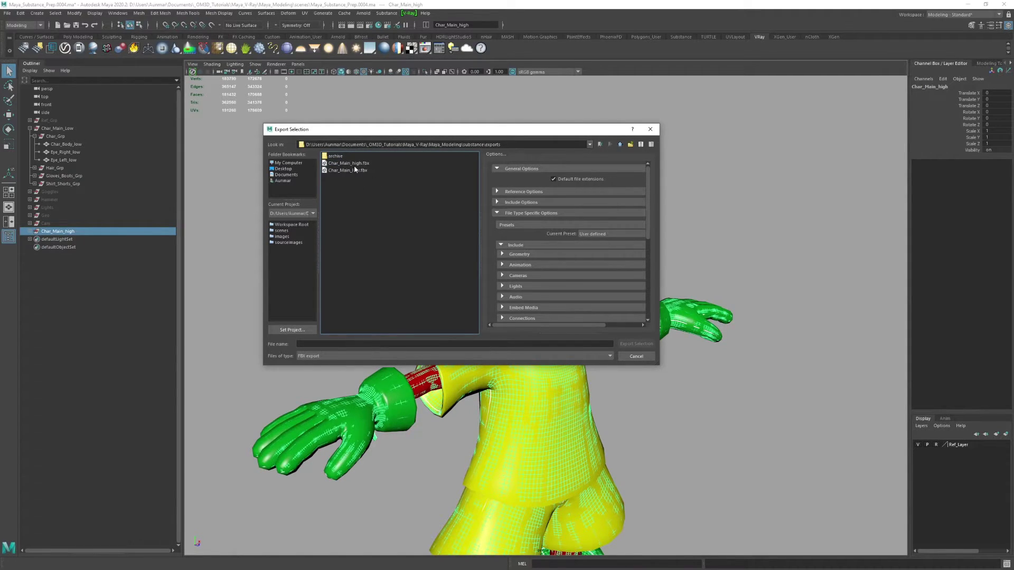
click(355, 163)
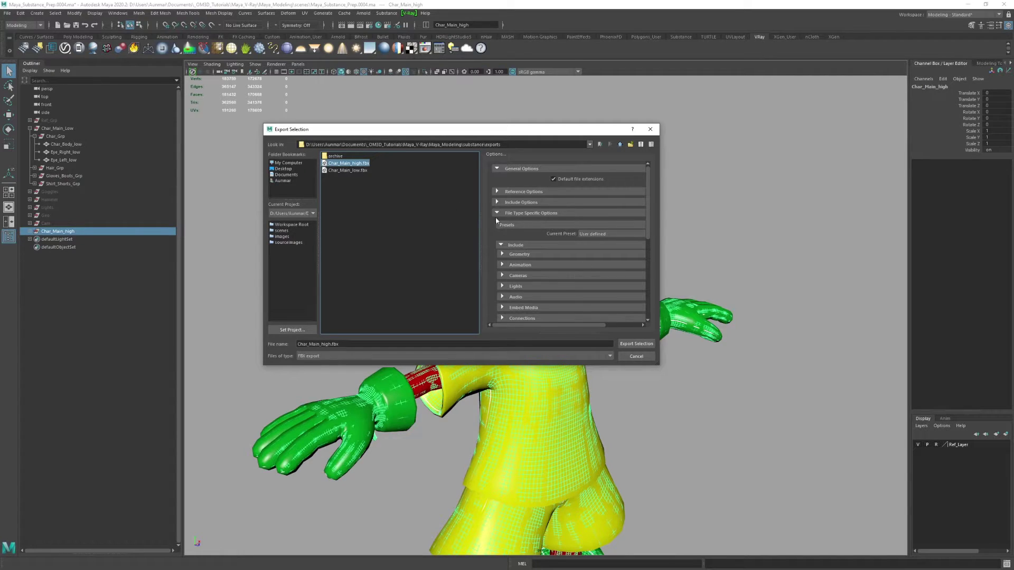
click(641, 356)
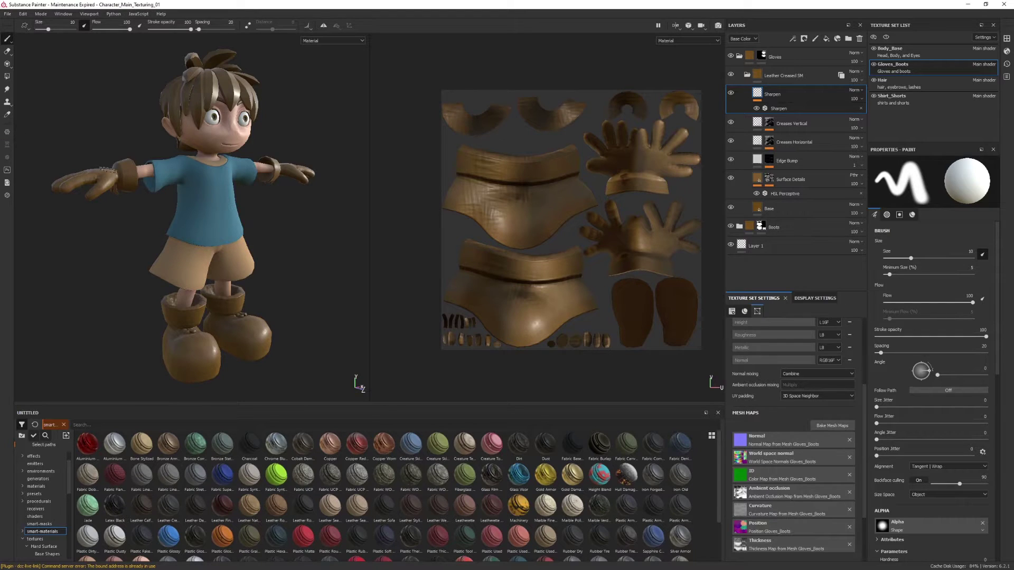
Switch to Substance Painter, view the textured character, and collapse the Gloves layer folder of the Gloves_Boots texture set.
alt+drag(305, 204, 276, 208)
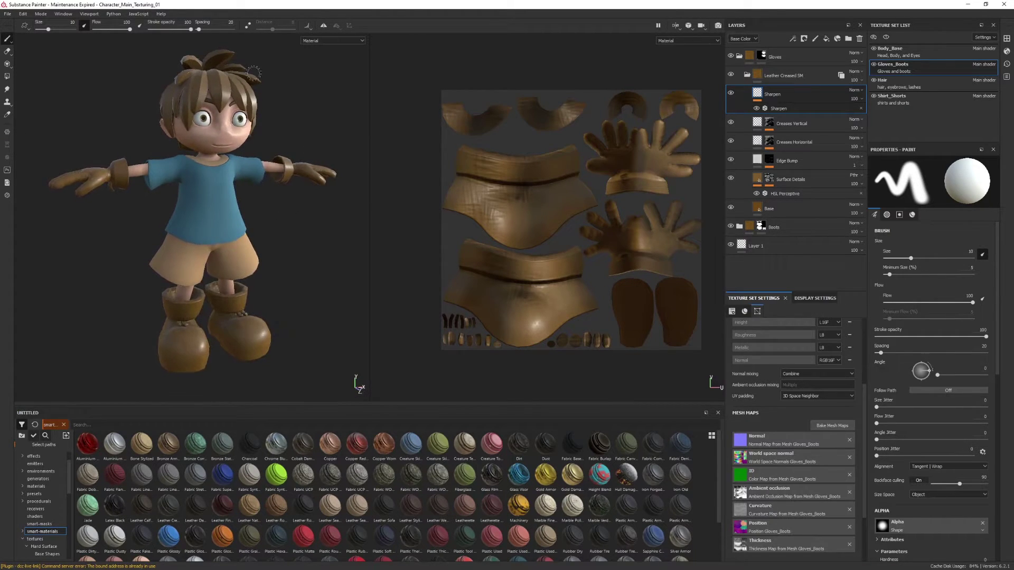
alt+drag(292, 274, 289, 258)
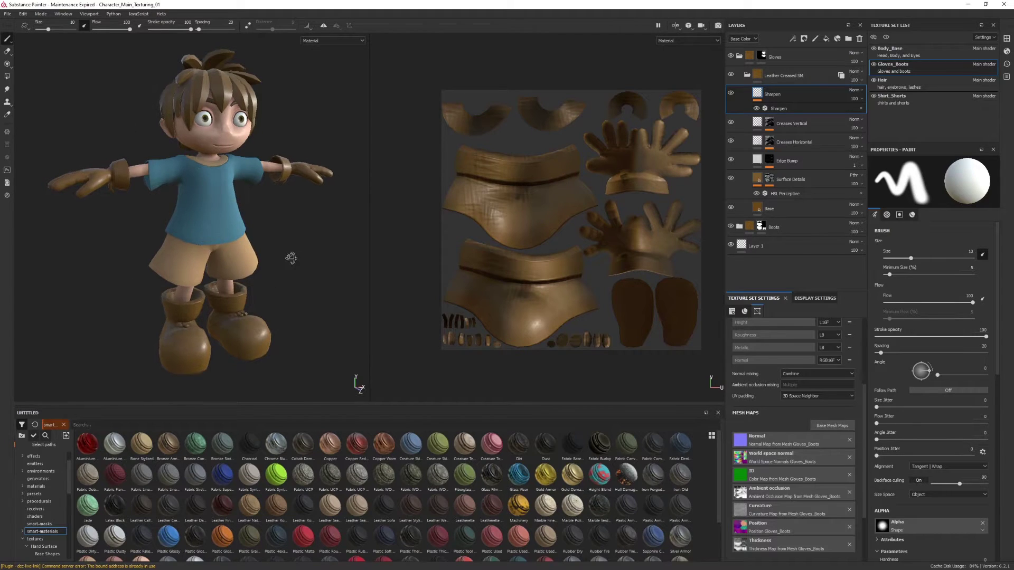
alt+drag(161, 227, 303, 239)
alt+drag(271, 240, 268, 218)
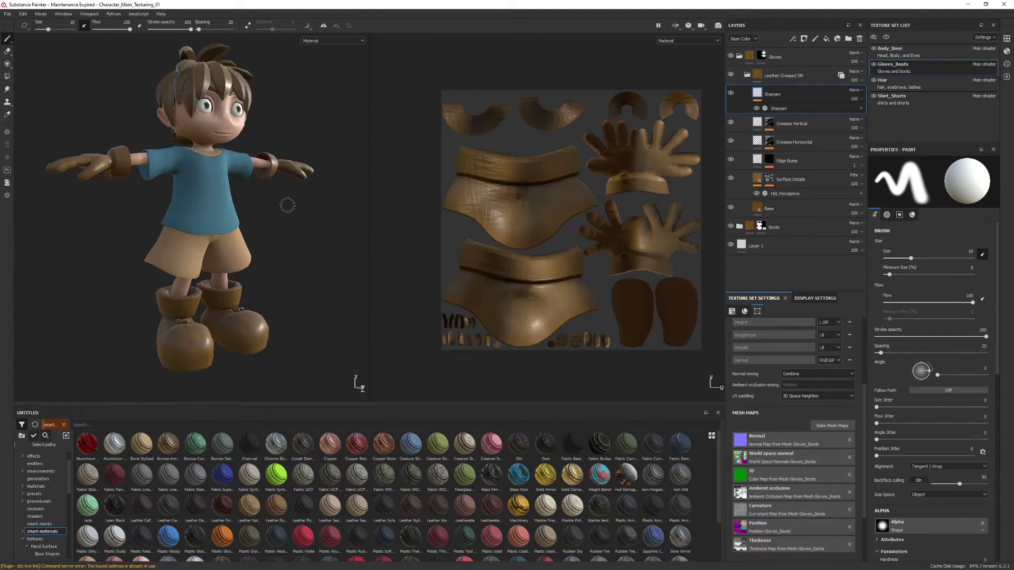
click(739, 57)
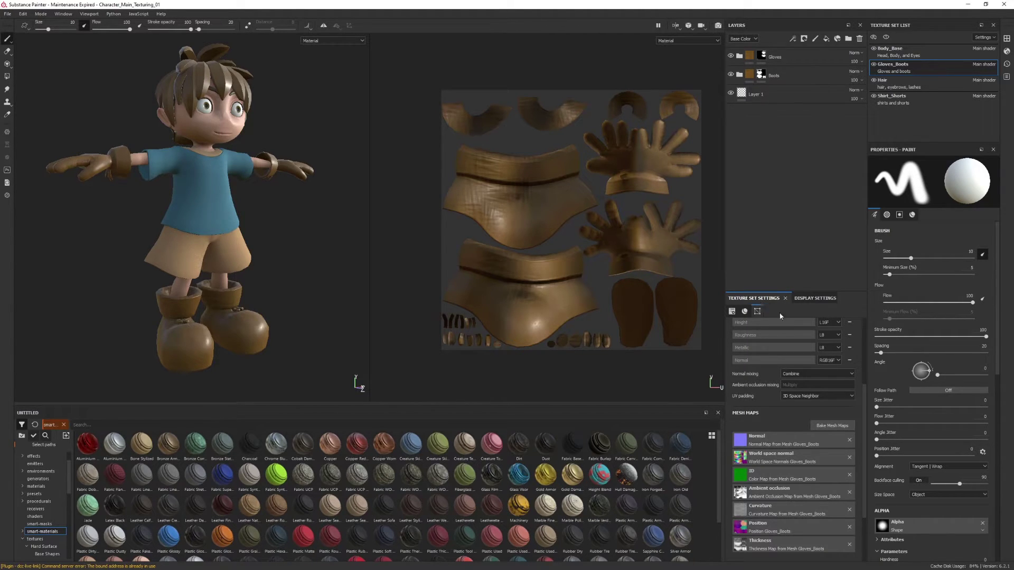
Open the mesh map baking settings and load Char_Main_high.fbx as the high definition mesh.
click(832, 426)
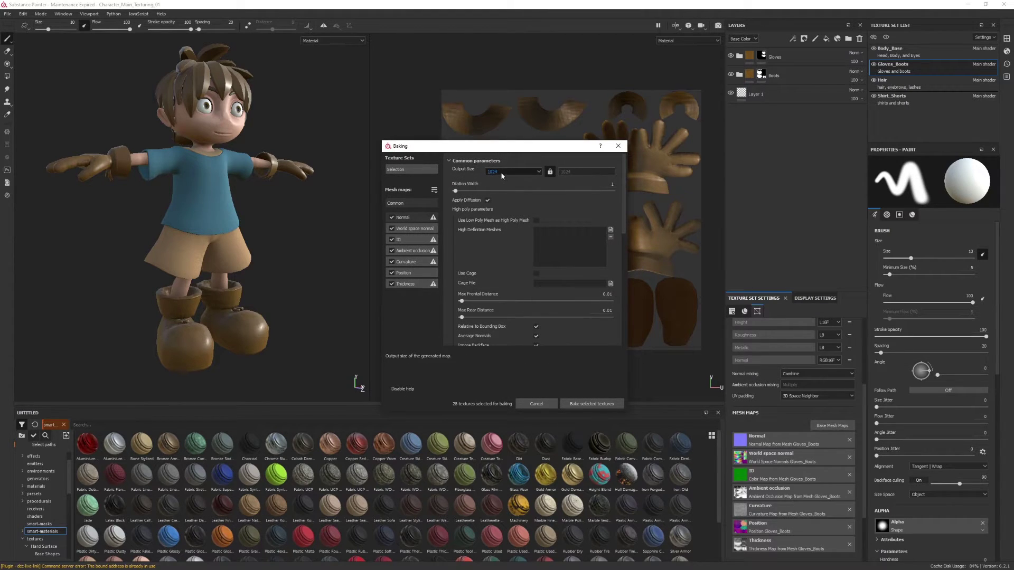
click(610, 229)
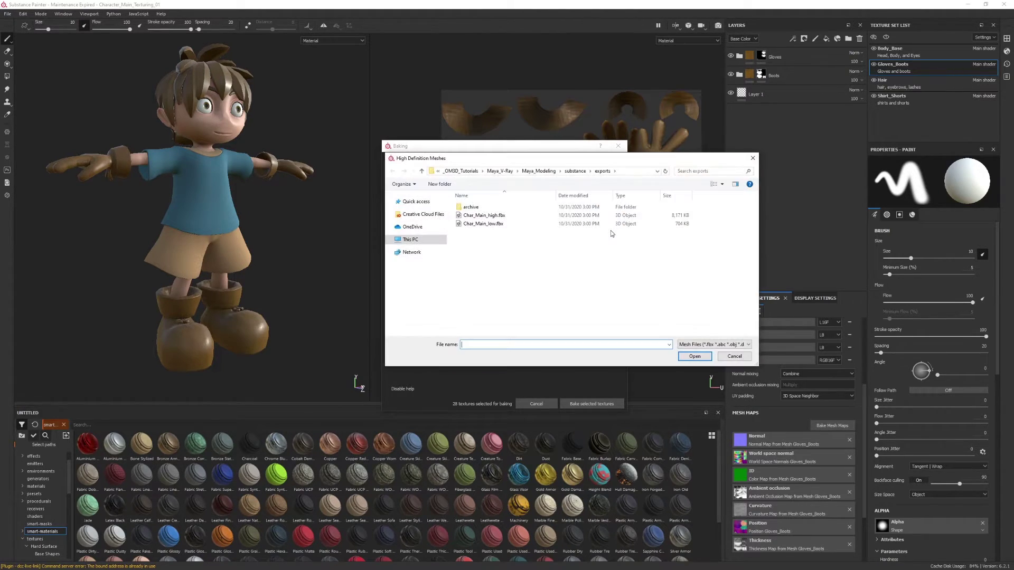
click(487, 217)
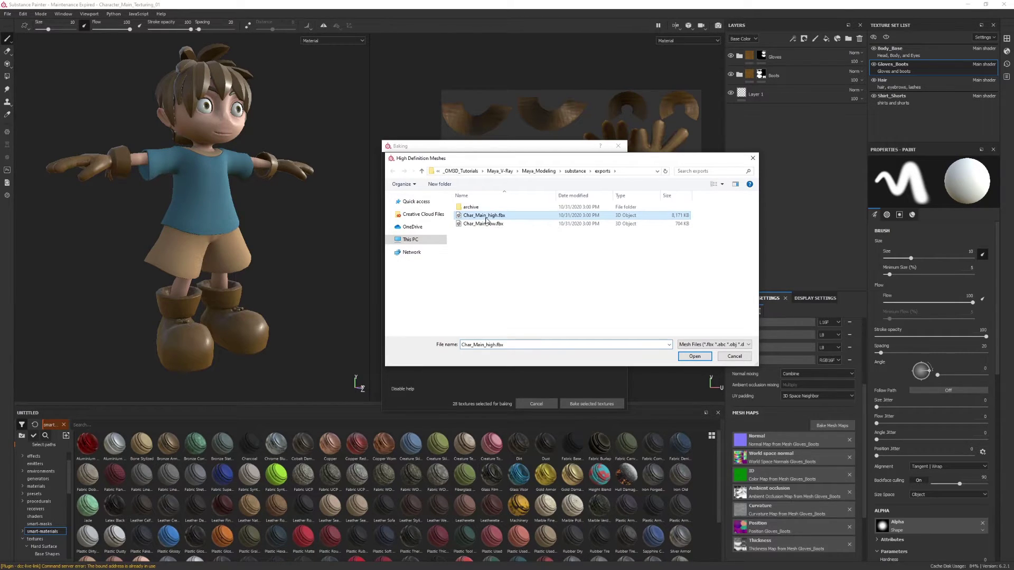
click(695, 356)
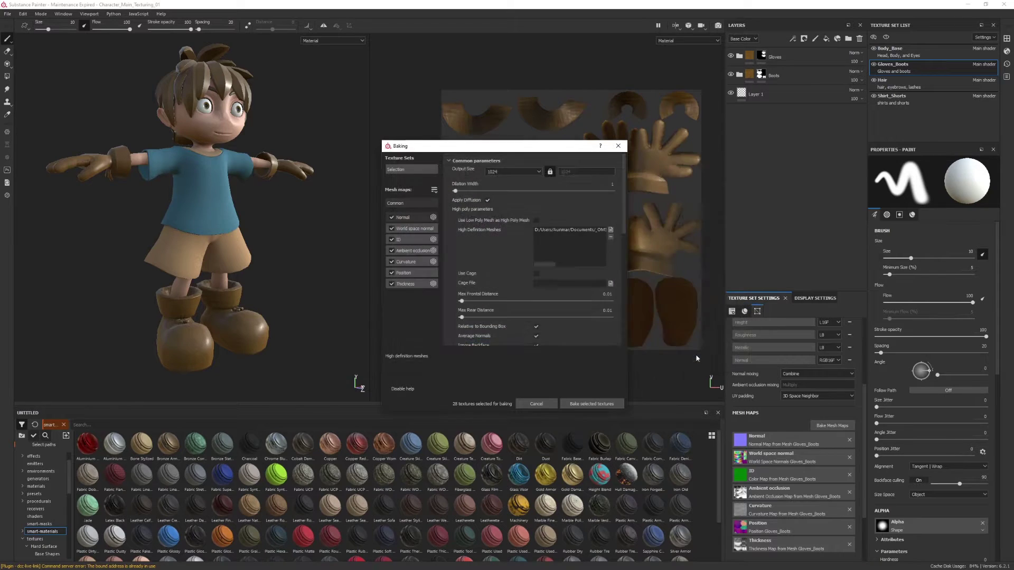
Set the baking Match option to By Mesh Name and bake the selected textures for all texture sets.
scroll(528, 257, down, 4)
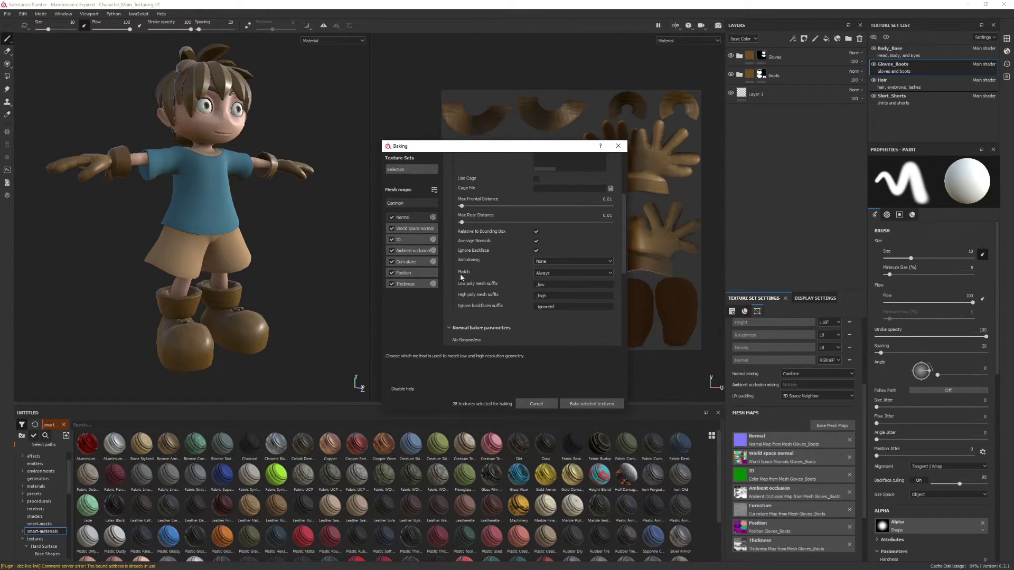
click(553, 273)
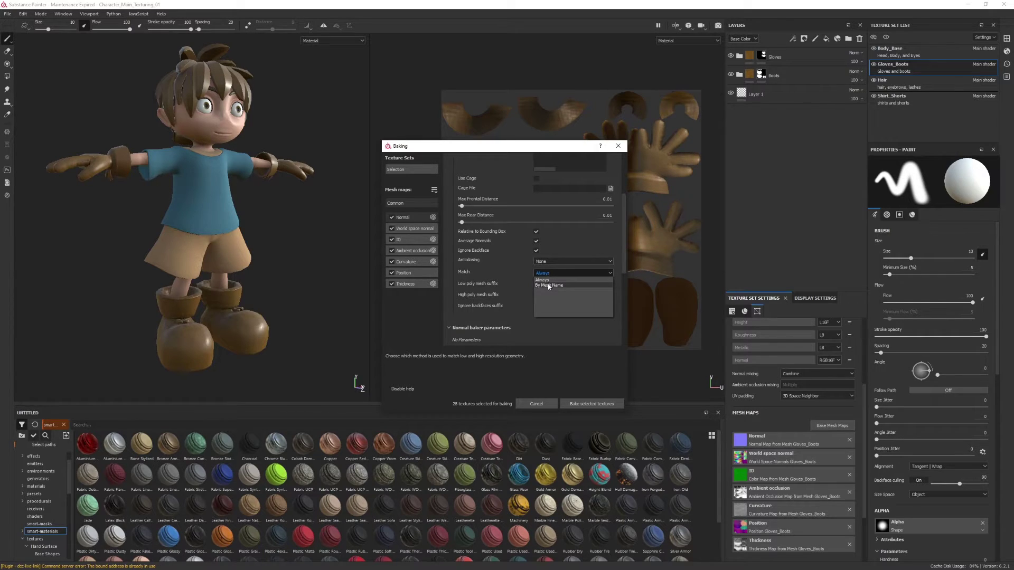
click(550, 286)
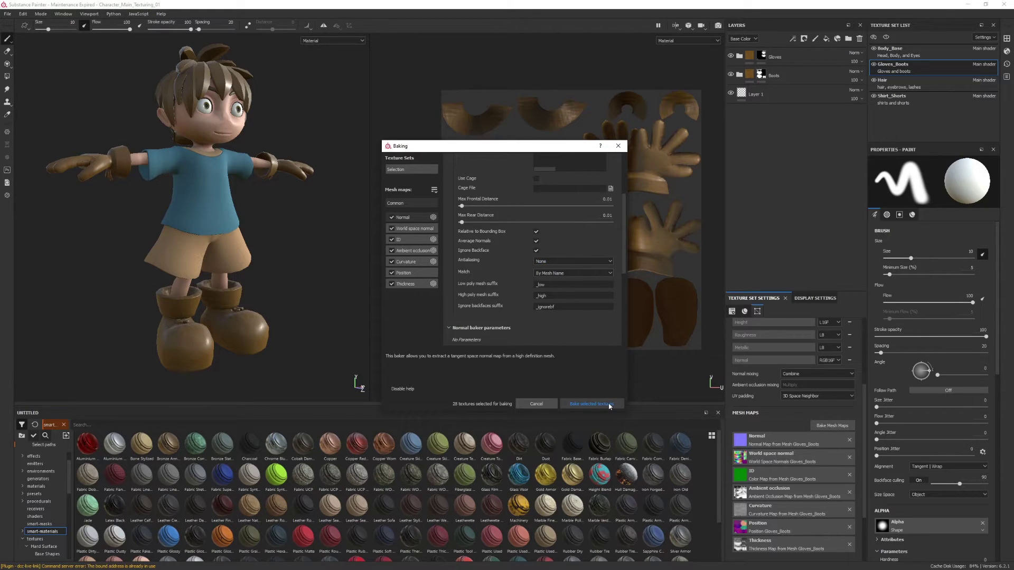
click(592, 404)
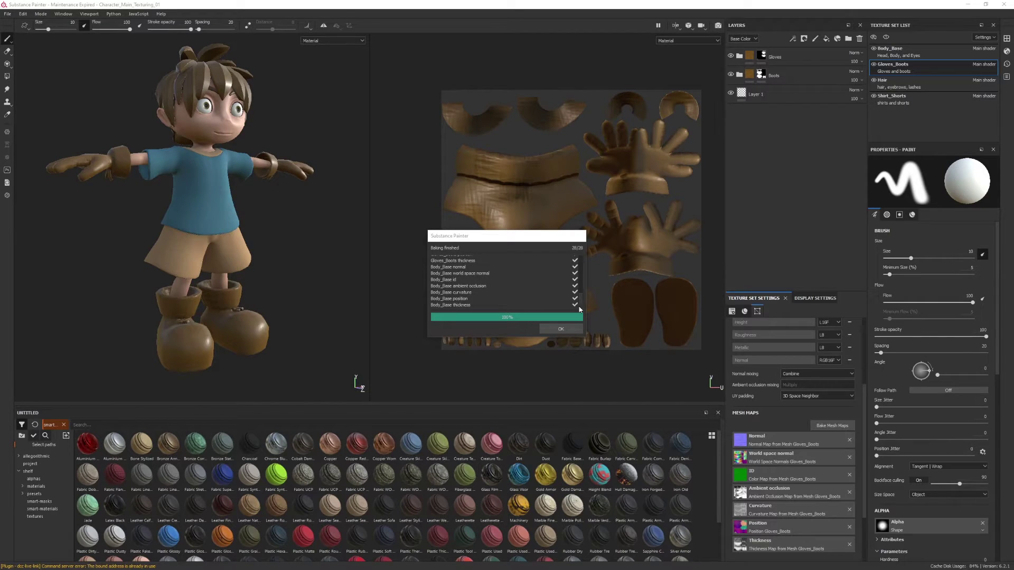
click(561, 331)
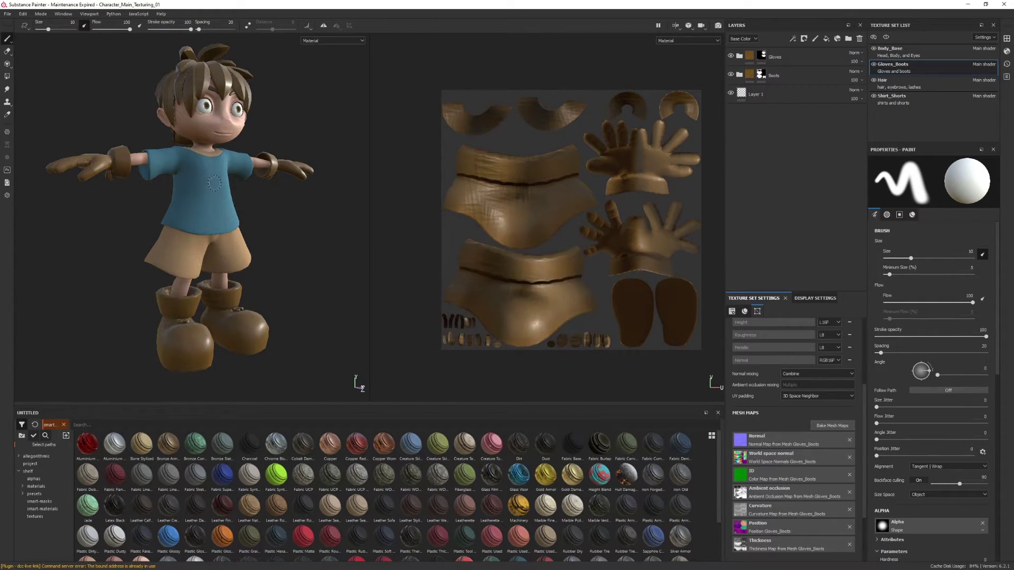
Examine the baked result on the character's hair, face, gloves and clothing from several angles.
alt+drag(285, 169, 287, 210)
alt+right_drag(287, 210, 311, 203)
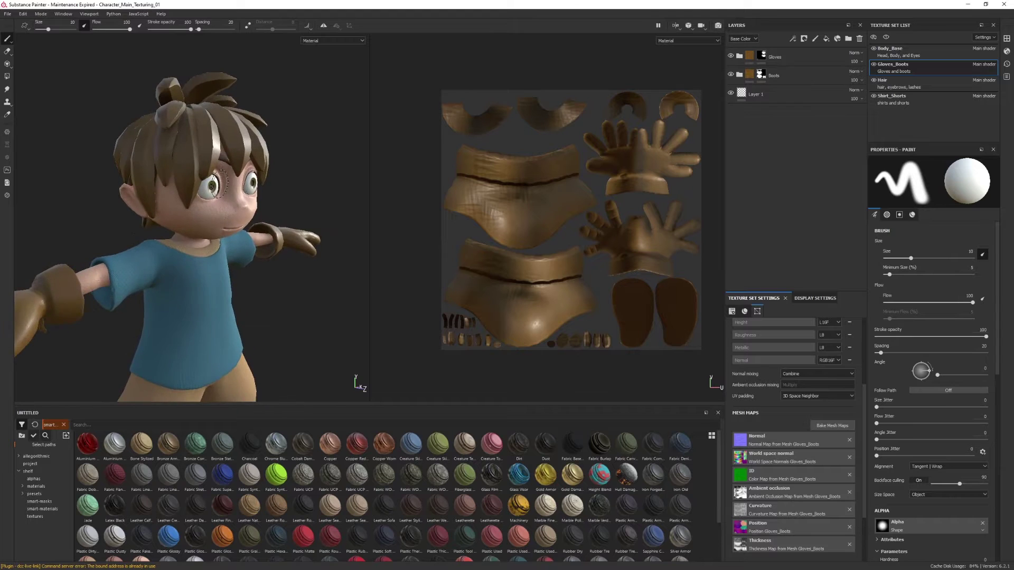
alt+middle_drag(264, 174, 285, 238)
alt+right_drag(232, 227, 264, 225)
alt+drag(262, 222, 127, 205)
alt+middle_drag(298, 267, 277, 217)
mouse_move(278, 217)
alt+mouse_down()
mouse_move(273, 188)
mouse_move(294, 201)
mouse_move(268, 204)
mouse_move(280, 251)
mouse_move(295, 262)
mouse_move(311, 242)
alt+mouse_up()
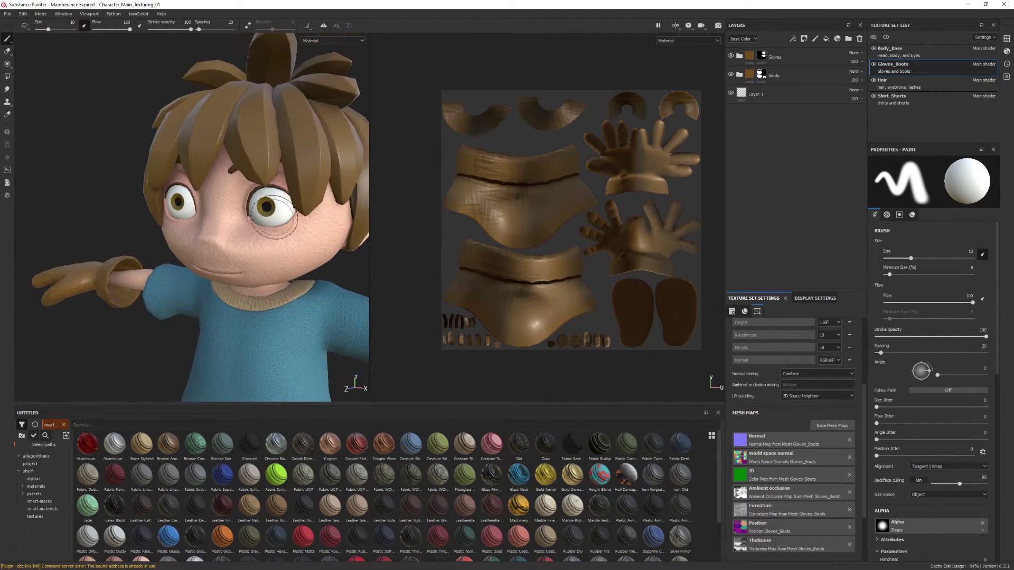
alt+middle_drag(227, 291, 234, 213)
alt+drag(235, 213, 248, 213)
scroll(248, 213, down, 2)
alt+middle_drag(249, 213, 288, 141)
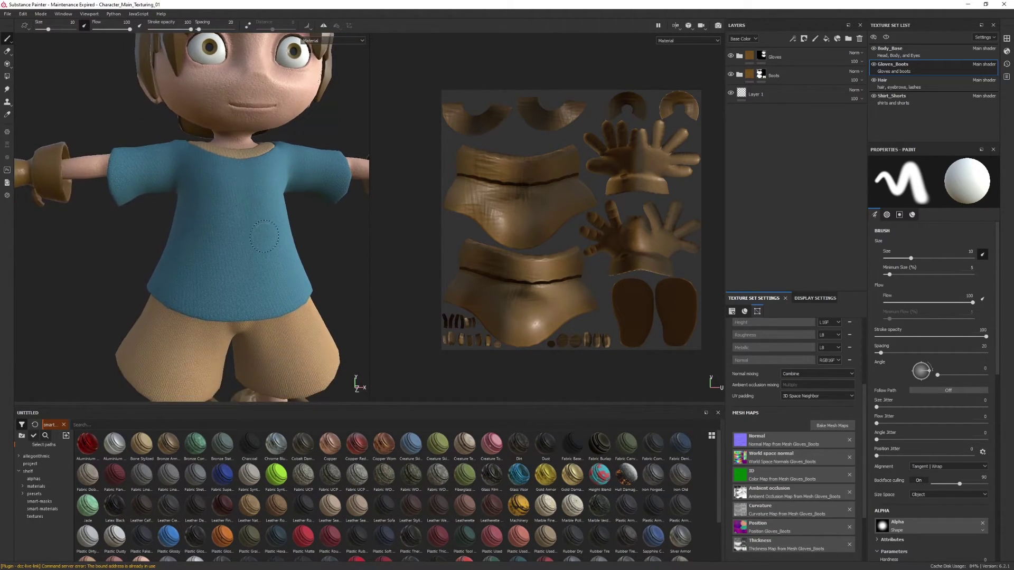
Examine the baked result on the character's shirt, shorts, boots and gloves from several angles.
scroll(287, 141, down, 1)
alt+drag(243, 239, 286, 252)
scroll(253, 251, down, 2)
alt+middle_drag(217, 251, 215, 183)
alt+drag(248, 255, 257, 257)
alt+middle_drag(257, 255, 244, 181)
mouse_move(200, 274)
alt+mouse_down()
mouse_move(261, 273)
mouse_move(197, 271)
alt+mouse_up()
scroll(211, 278, up, 2)
alt+middle_drag(197, 196, 201, 259)
mouse_move(199, 253)
alt+mouse_down()
mouse_move(166, 243)
mouse_move(242, 183)
alt+mouse_up()
alt+middle_drag(244, 170, 227, 217)
alt+drag(227, 217, 213, 214)
alt+middle_drag(208, 172, 205, 217)
alt+drag(204, 217, 323, 255)
Inspect the baked hair strands and face up close, and view the full figure for comparison.
alt+middle_drag(225, 172, 251, 258)
alt+drag(252, 259, 268, 271)
alt+right_drag(268, 270, 317, 296)
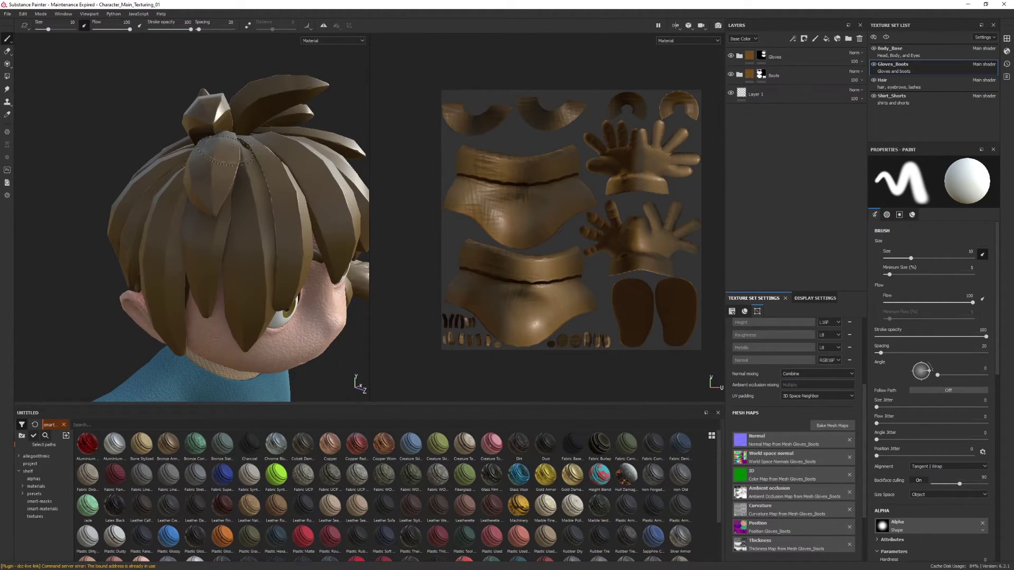
alt+right_drag(193, 328, 229, 266)
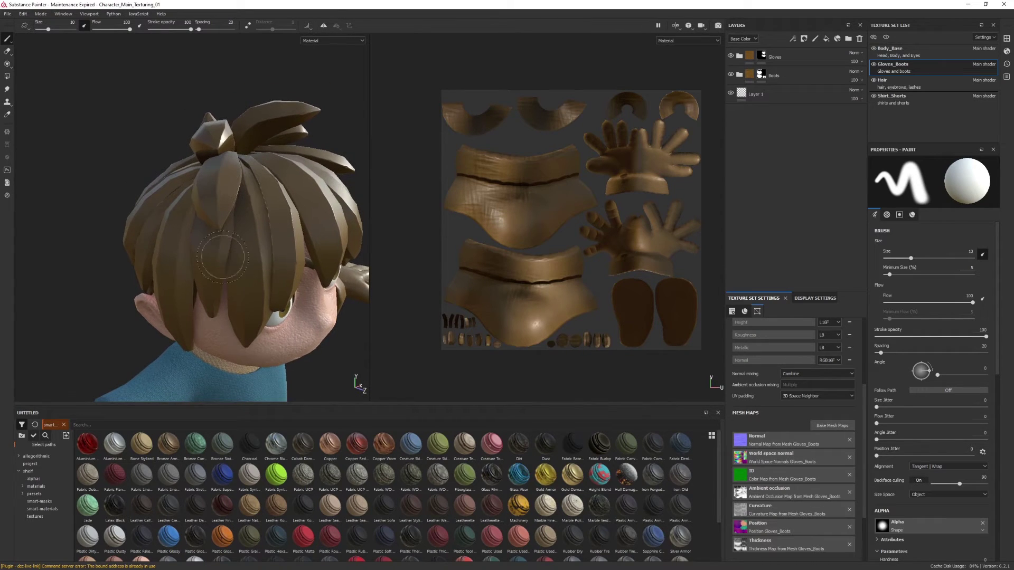
alt+drag(254, 277, 243, 194)
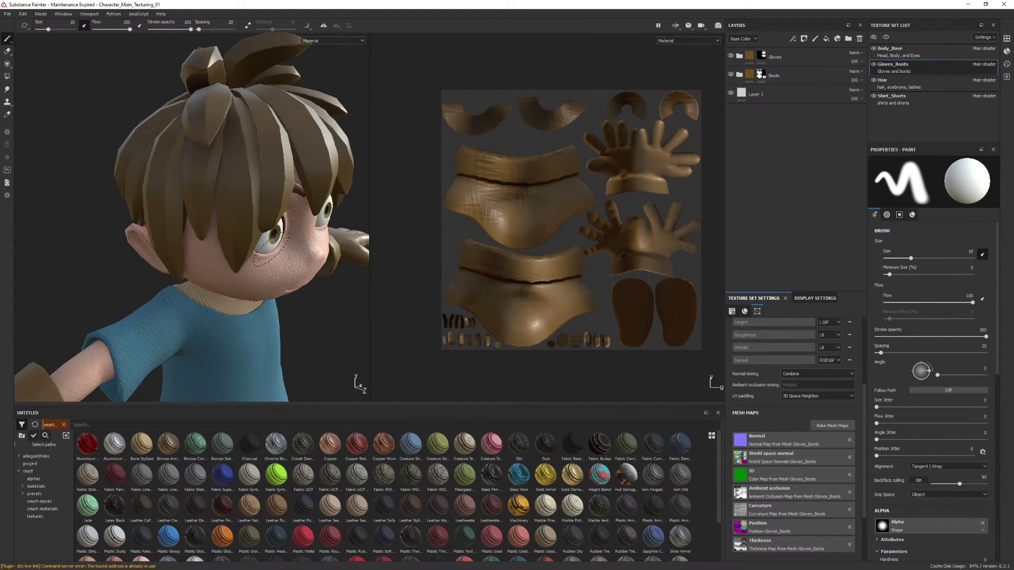
alt+drag(272, 256, 230, 244)
alt+right_drag(231, 244, 220, 211)
alt+middle_drag(285, 364, 227, 195)
alt+right_drag(251, 243, 217, 171)
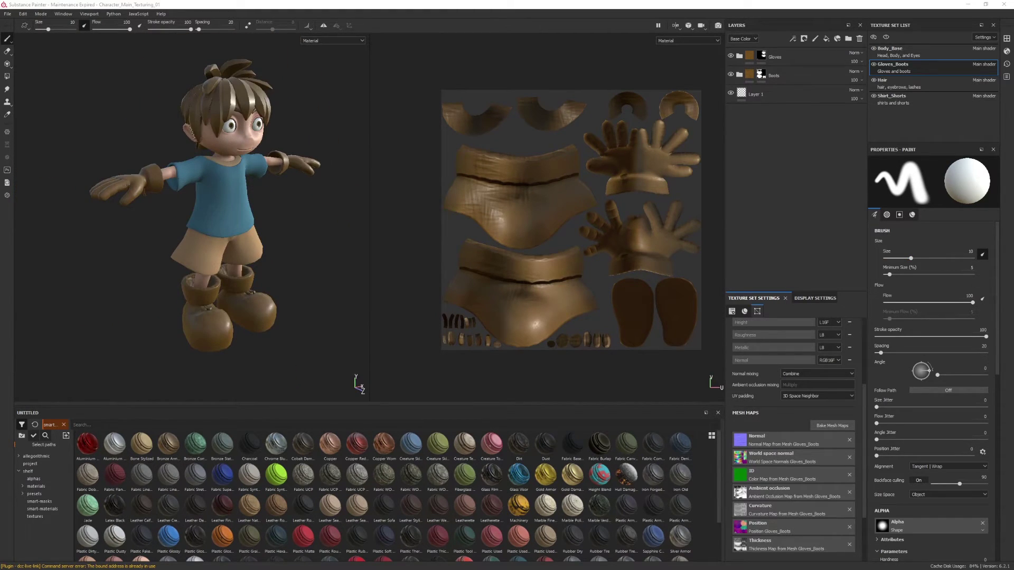
alt+middle_drag(195, 134, 204, 248)
alt+drag(203, 249, 222, 269)
alt+right_drag(221, 269, 307, 371)
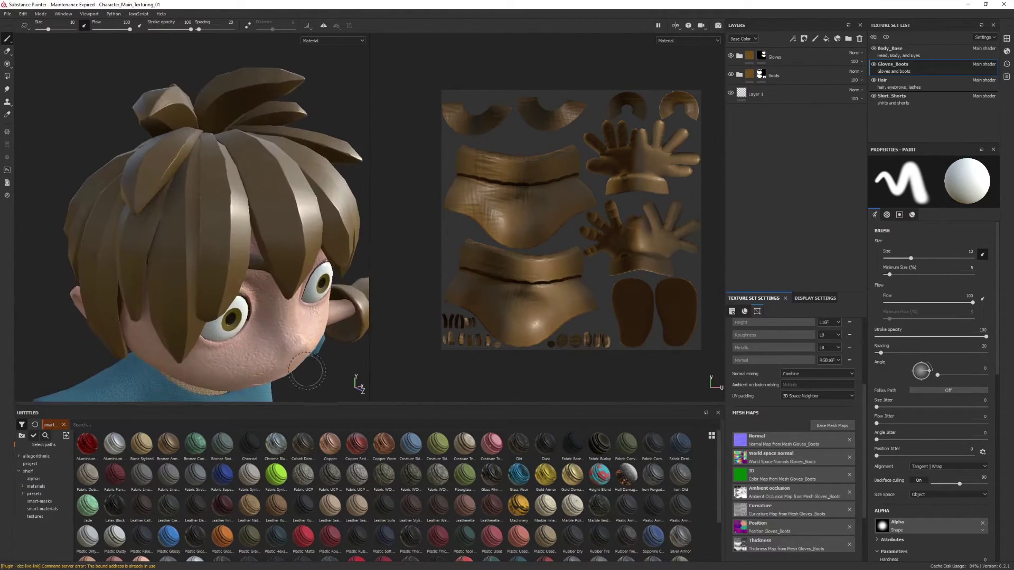
alt+drag(245, 207, 247, 199)
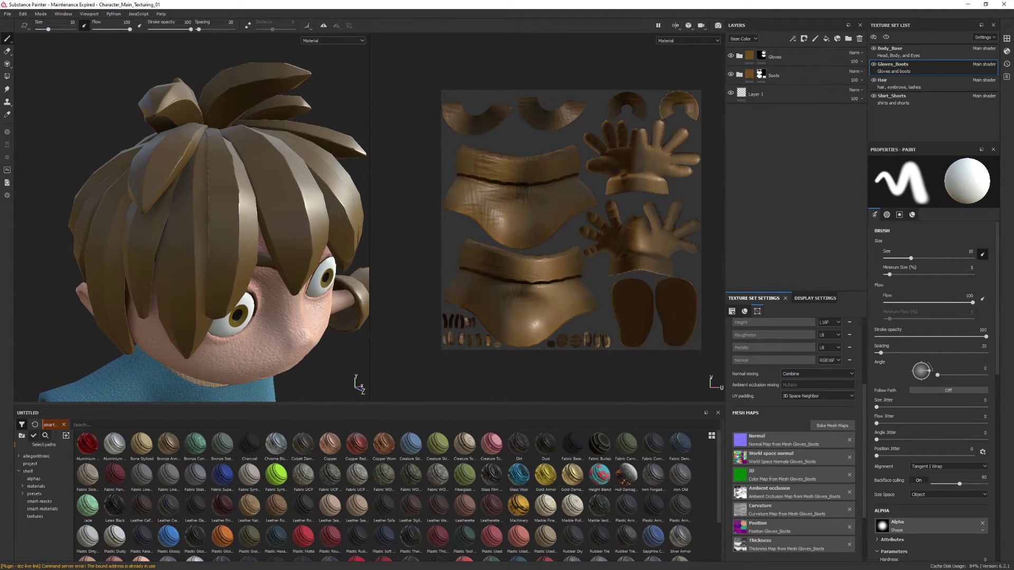
Switch to Maya, review the _high mesh names inside the Char_Main_high group, and return to Substance Painter.
key(alt+Tab)
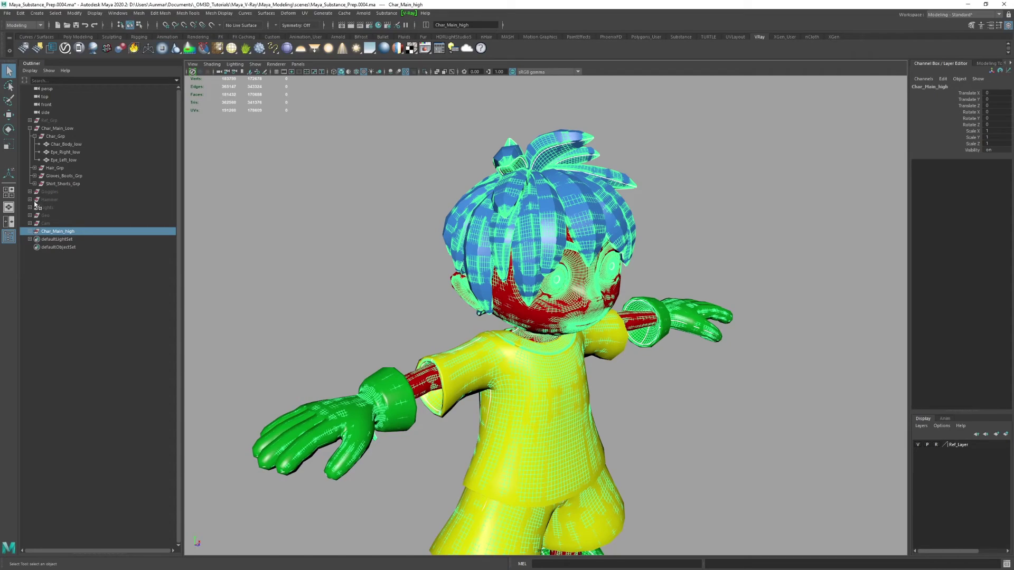
click(30, 231)
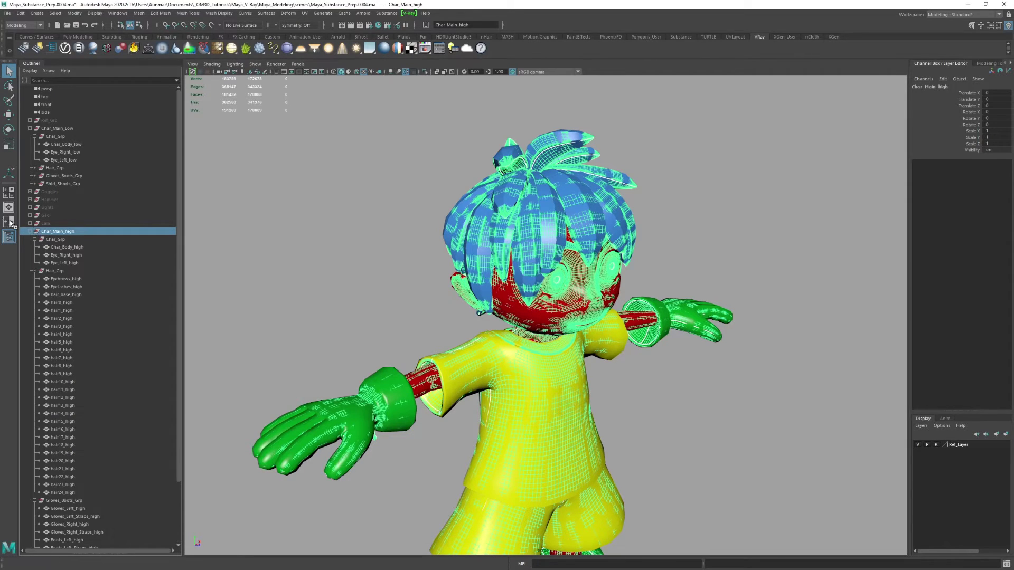
click(30, 232)
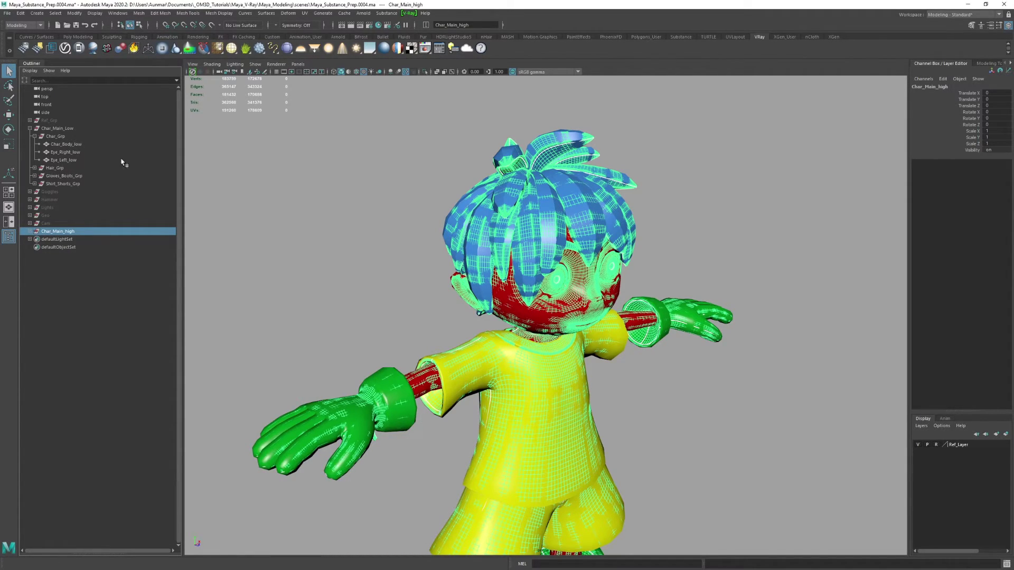
click(968, 5)
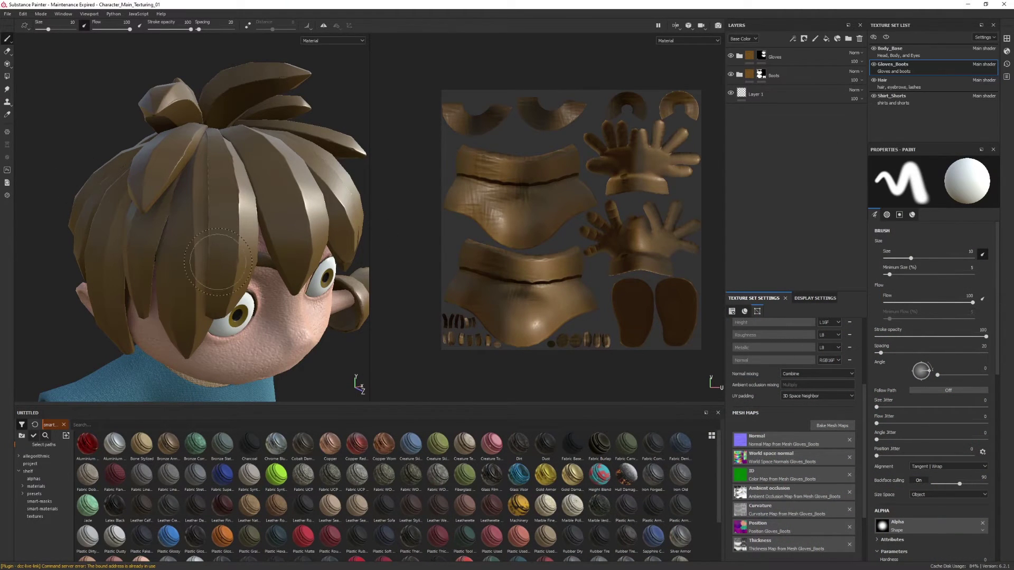
Set the baking Match option to Always, select only the Hair texture set, and bake its selected textures.
click(835, 426)
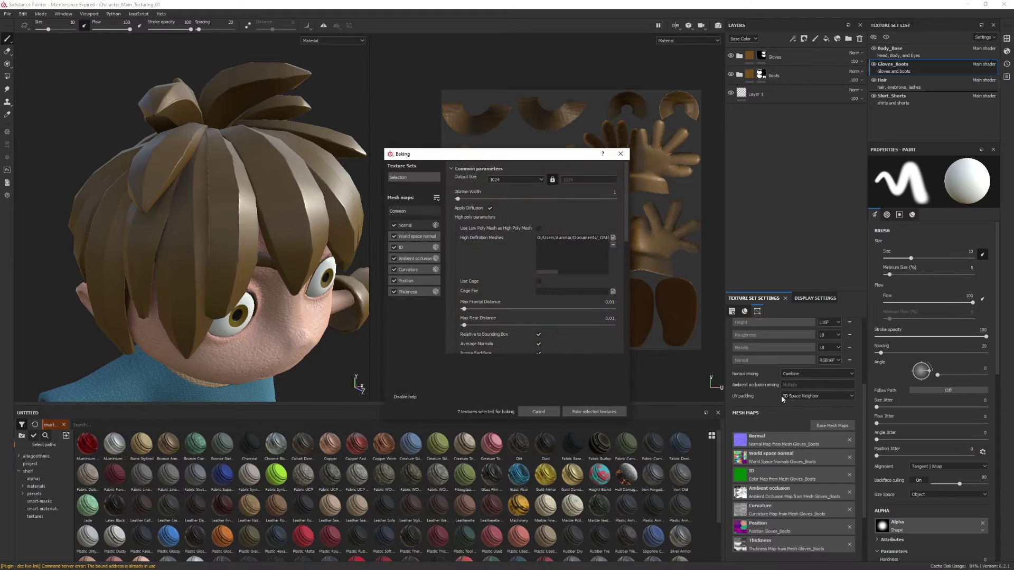
scroll(486, 303, down, 3)
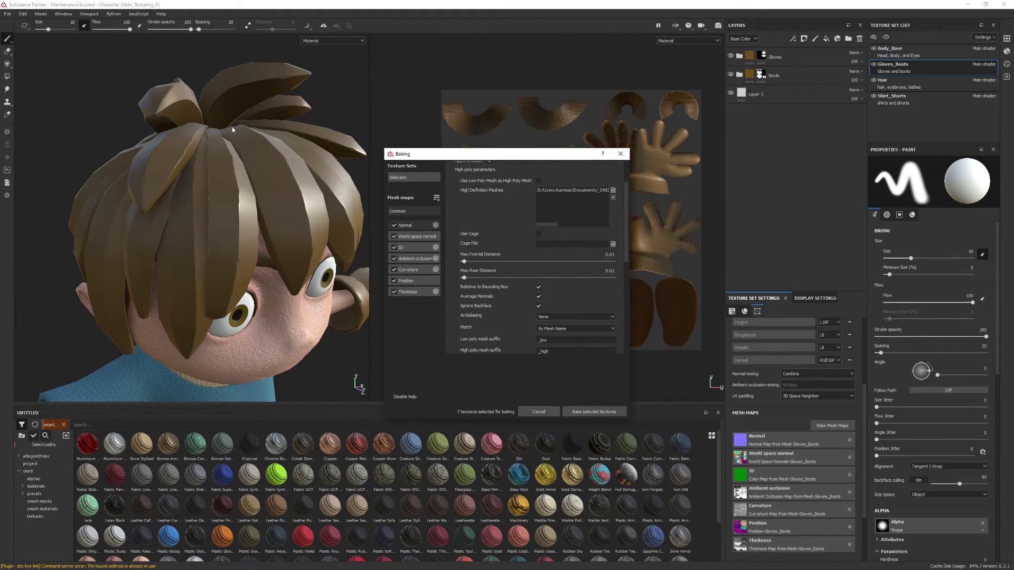
click(579, 327)
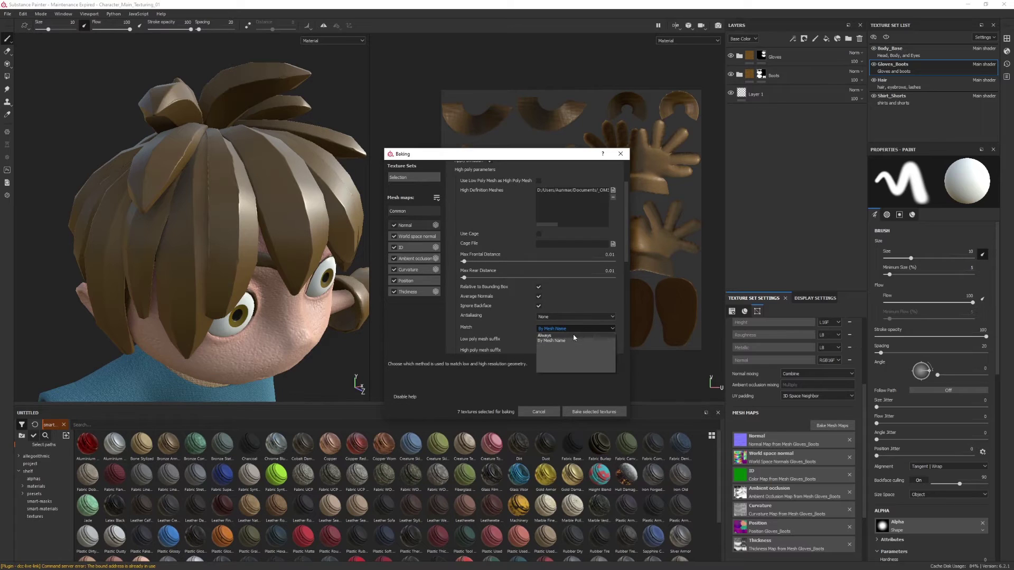
click(572, 334)
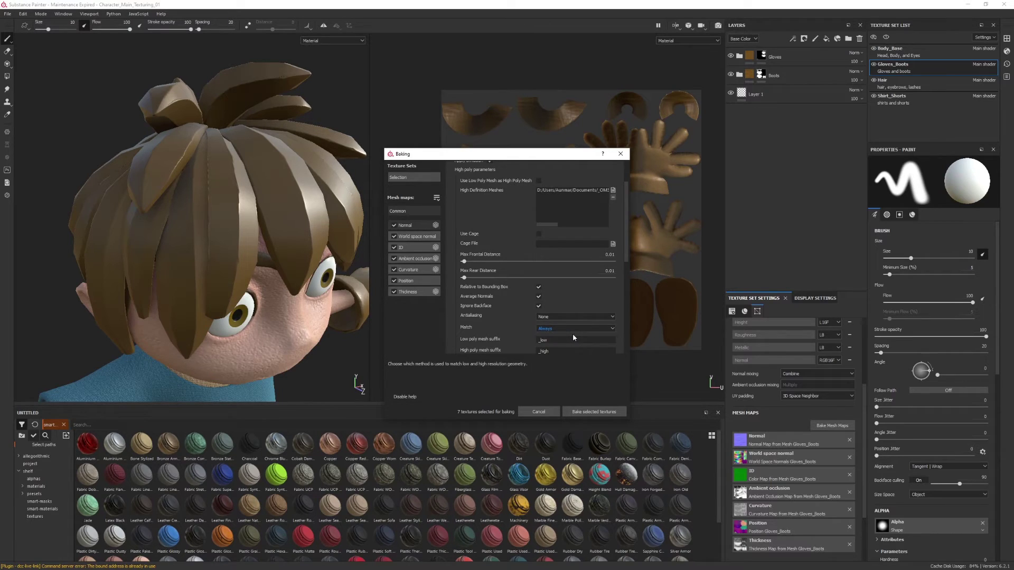
click(426, 179)
click(452, 209)
click(452, 180)
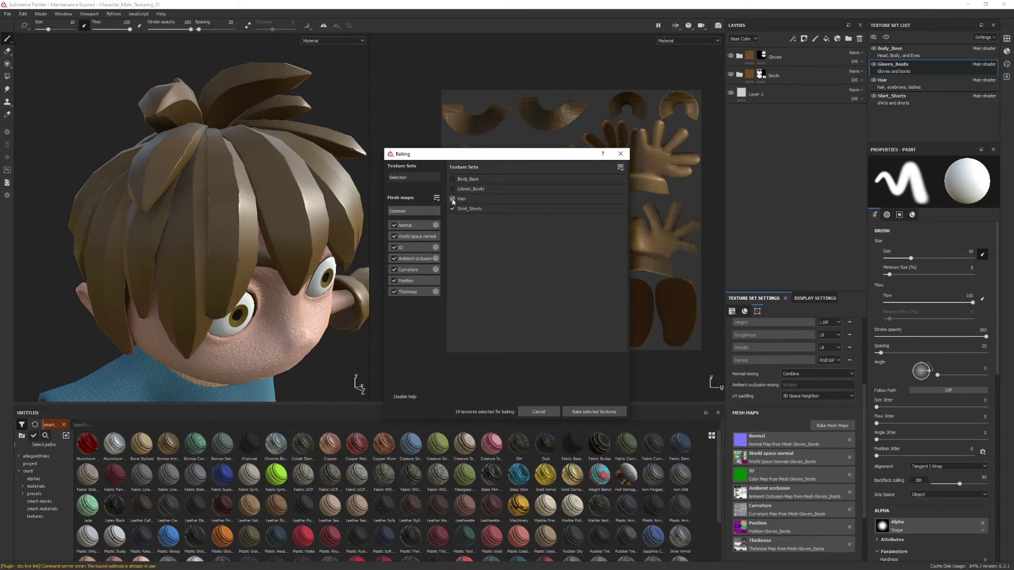
click(587, 413)
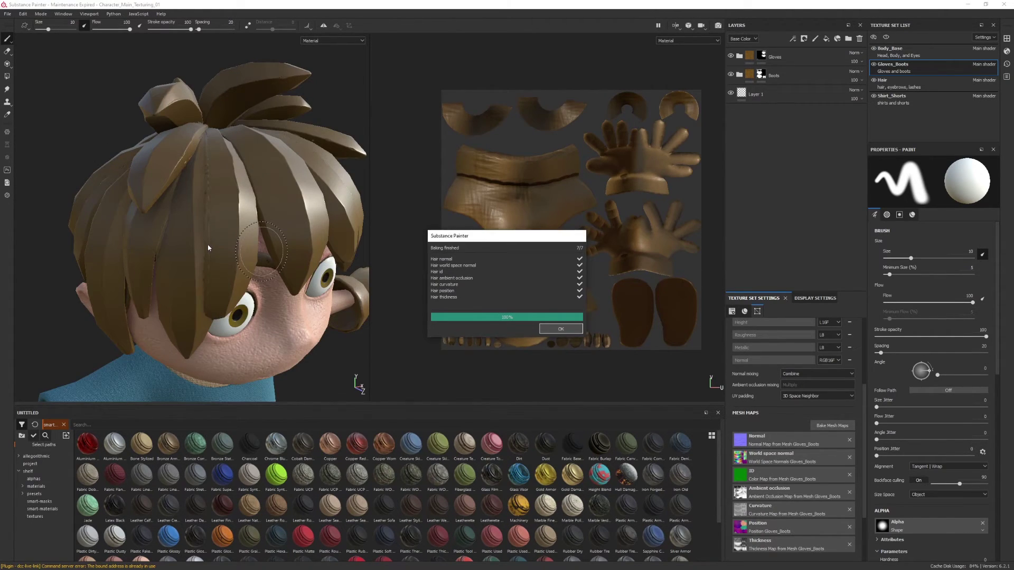
click(561, 329)
Examine the rebaked hair strands, eyebrows and fringe up close for shading differences.
mouse_move(208, 251)
alt+mouse_down()
mouse_move(223, 293)
mouse_move(266, 204)
mouse_move(266, 185)
mouse_move(221, 170)
mouse_move(266, 228)
alt+mouse_up()
alt+right_drag(266, 227, 195, 264)
mouse_move(195, 265)
alt+mouse_down()
mouse_move(185, 264)
mouse_move(294, 237)
mouse_move(202, 273)
mouse_move(228, 226)
mouse_move(281, 253)
alt+mouse_up()
alt+drag(197, 259, 217, 276)
alt+middle_drag(218, 276, 338, 244)
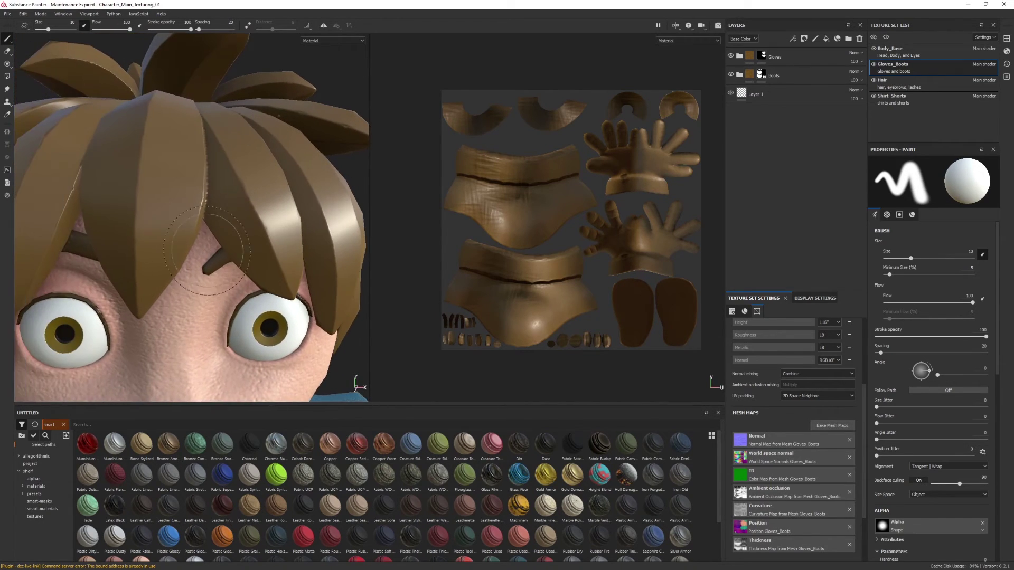
alt+right_drag(338, 244, 281, 286)
alt+drag(211, 285, 241, 294)
alt+middle_drag(242, 294, 287, 244)
alt+right_drag(287, 244, 283, 256)
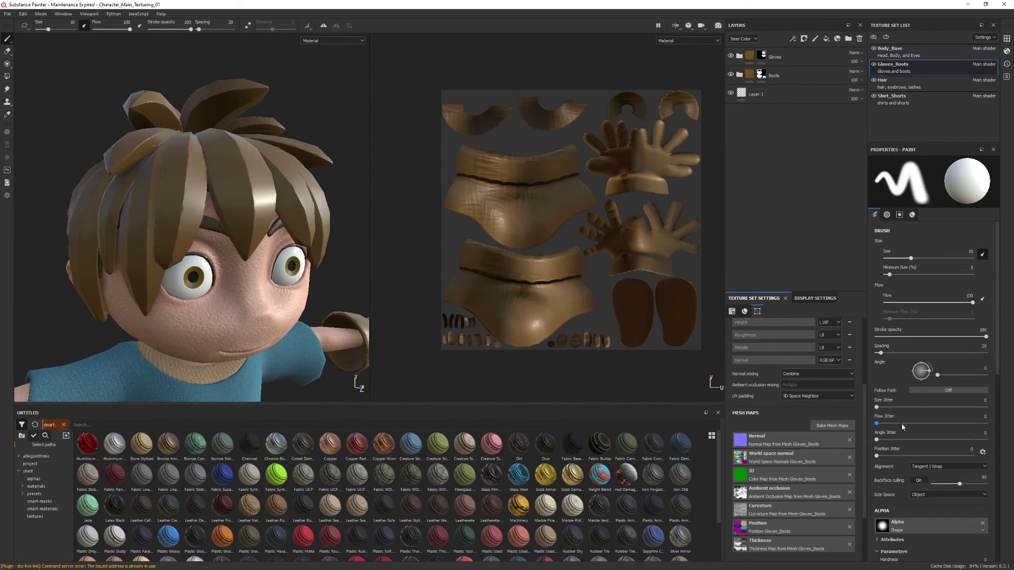
Set the baking Match option back to By Mesh Name and rebake the Hair texture set's selected textures.
click(830, 425)
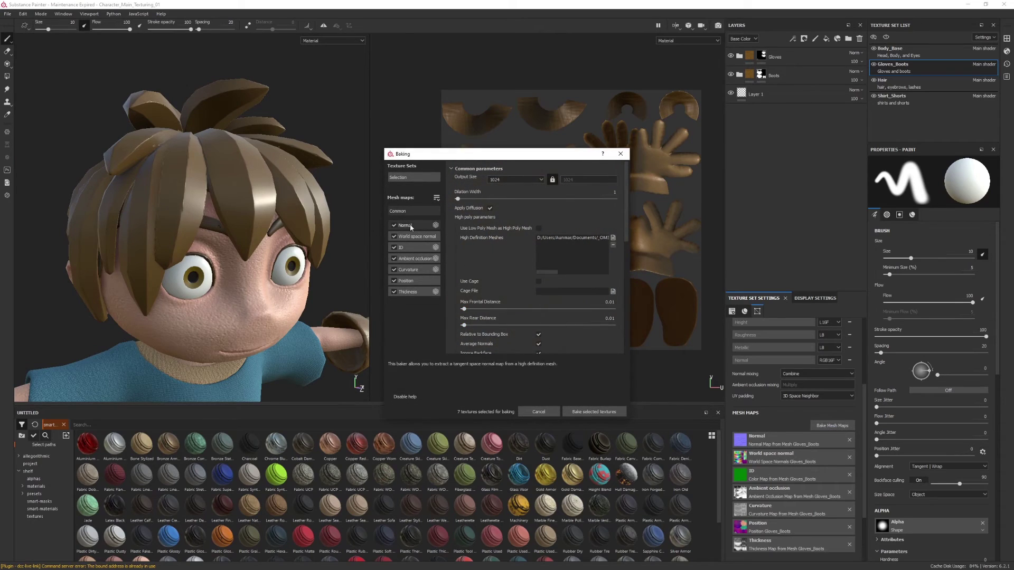
scroll(512, 289, down, 3)
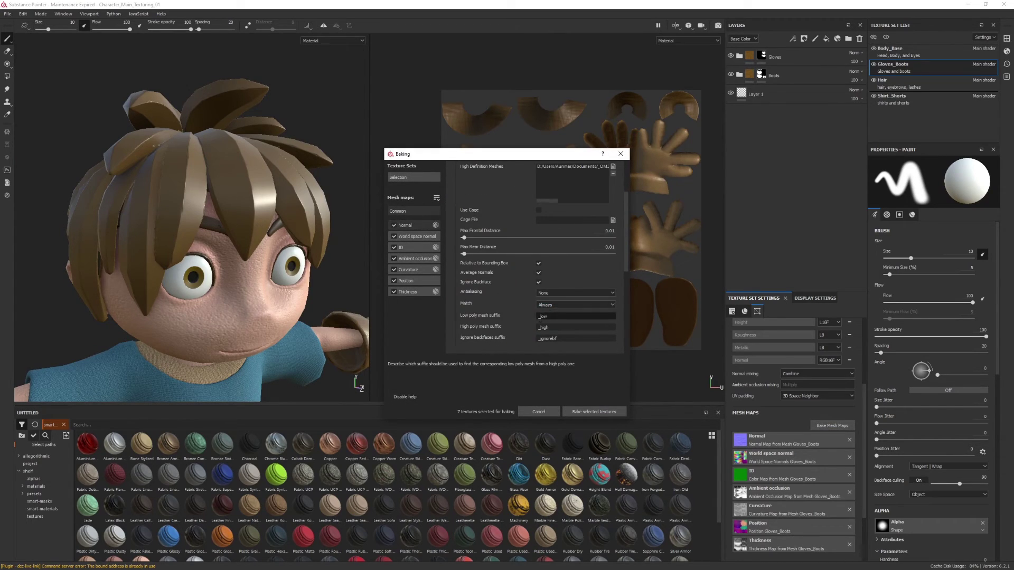
click(545, 306)
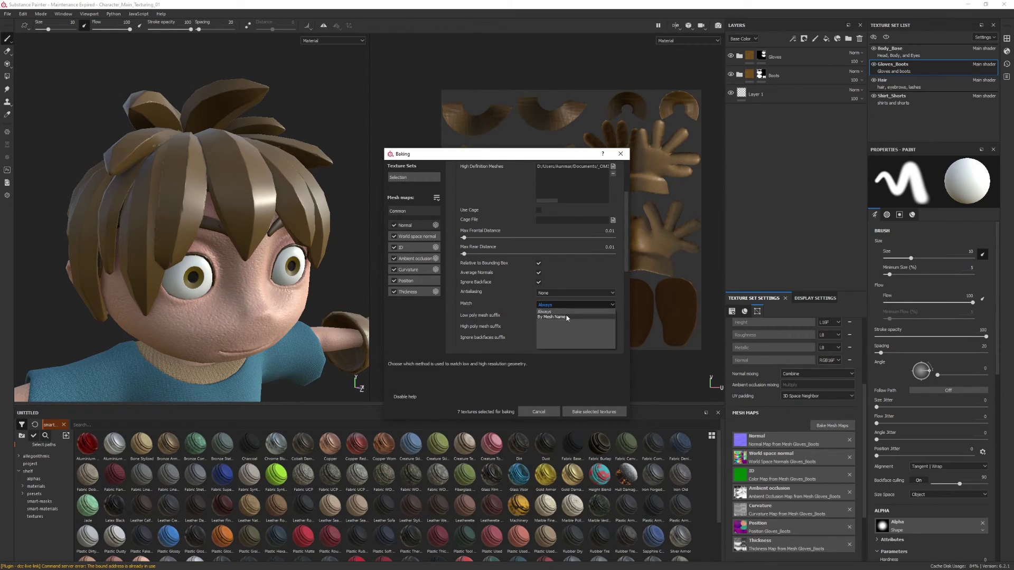
click(562, 317)
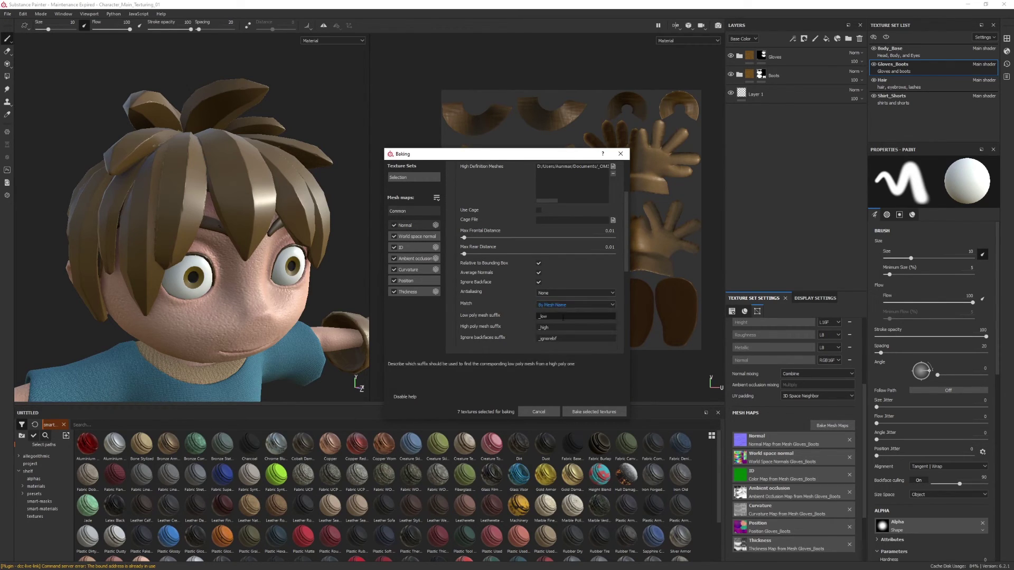
click(601, 412)
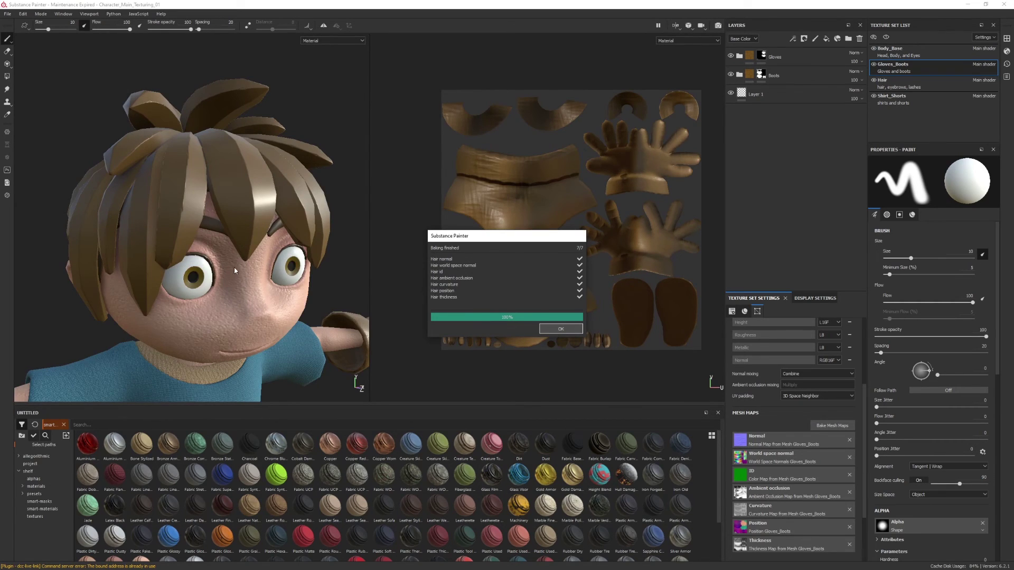
click(560, 329)
Examine the rebaked hair and face, and review the whole textured character from head to boots.
alt+drag(227, 211, 251, 181)
alt+middle_drag(252, 181, 261, 185)
alt+right_drag(261, 185, 279, 232)
alt+middle_drag(290, 254, 290, 156)
alt+right_drag(290, 156, 259, 156)
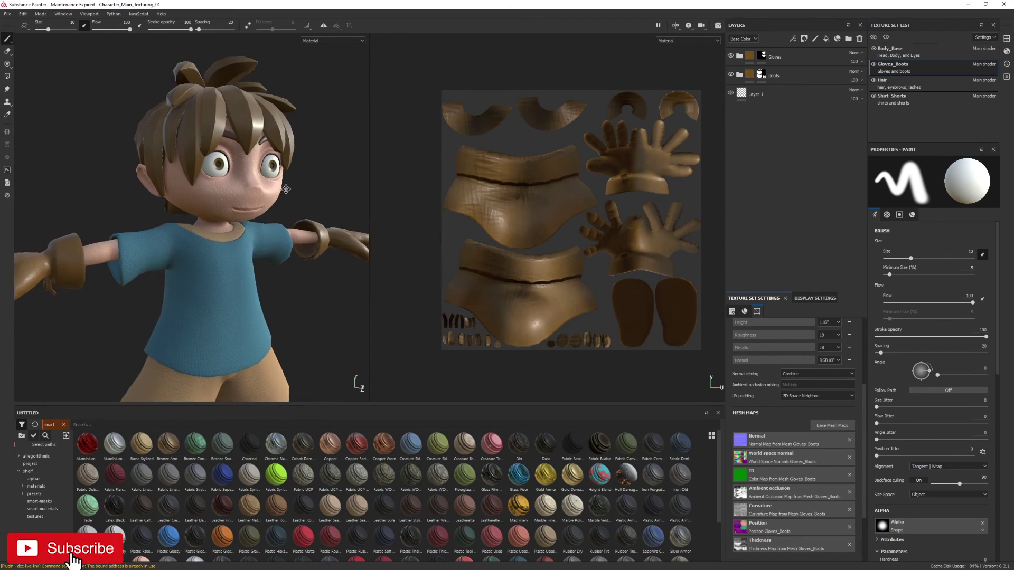
alt+middle_drag(280, 172, 294, 141)
mouse_move(311, 151)
alt+right_down()
mouse_move(290, 154)
mouse_move(303, 159)
alt+right_up()
mouse_move(304, 159)
alt+mouse_down()
mouse_move(288, 160)
mouse_move(312, 166)
mouse_move(269, 158)
mouse_move(294, 156)
alt+mouse_up()
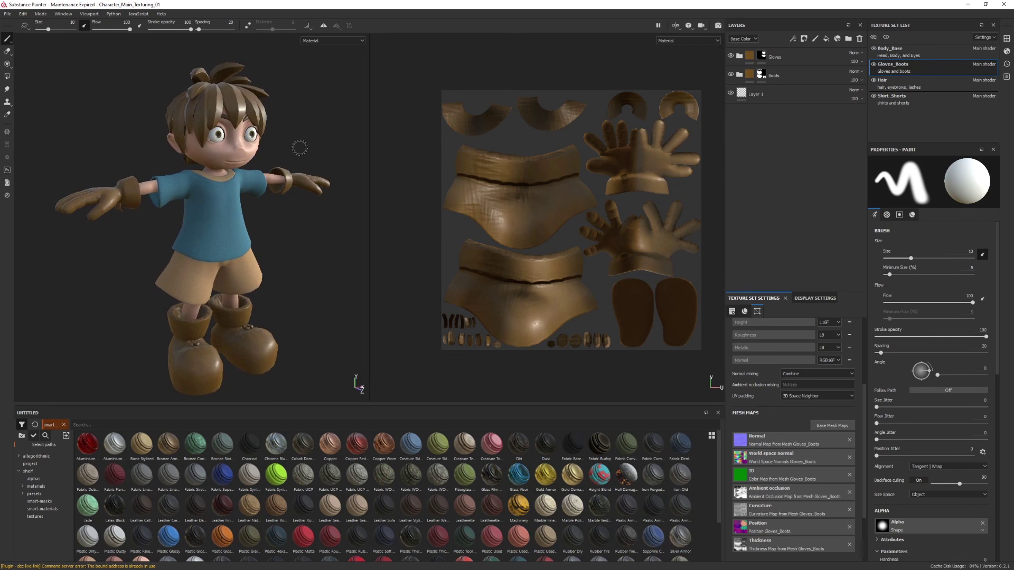